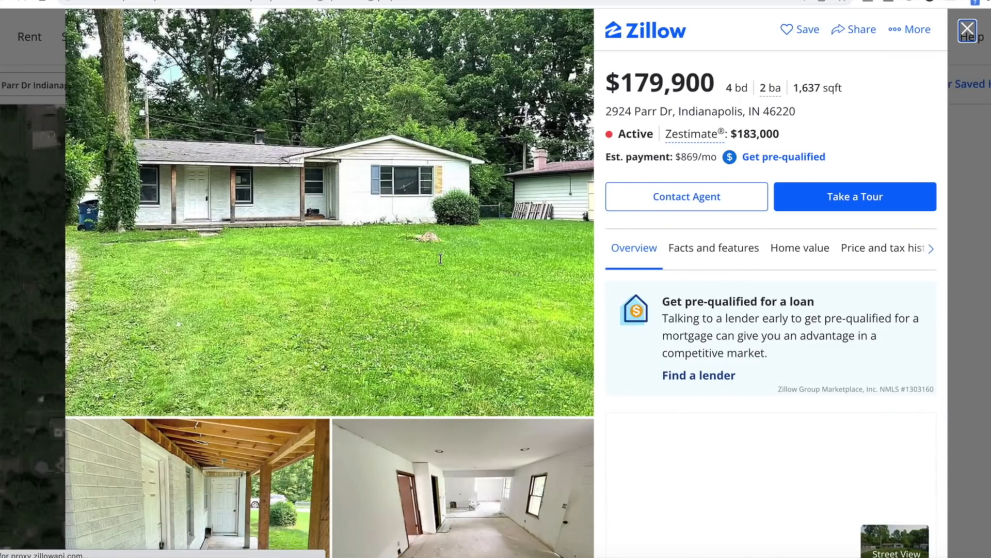
- Review the exterior and interior photos of the $179,900 Indianapolis listing
scroll(367, 201, "down", 4)
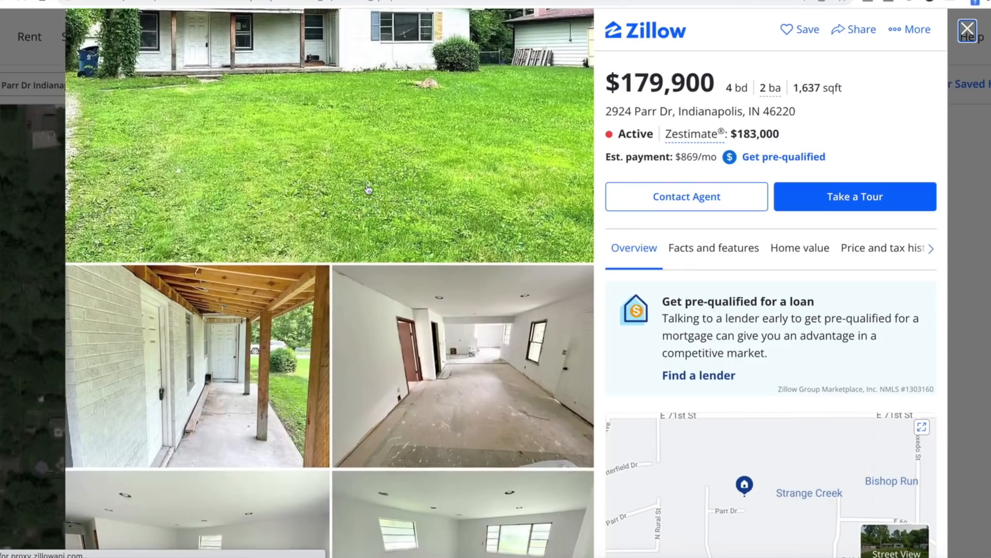
scroll(368, 190, "down", 4)
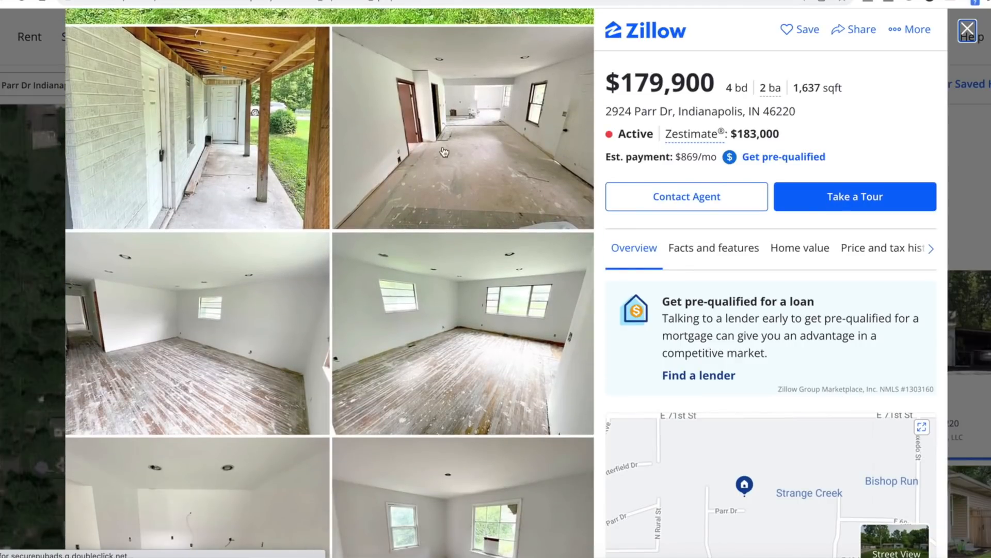
scroll(435, 208, "down", 8)
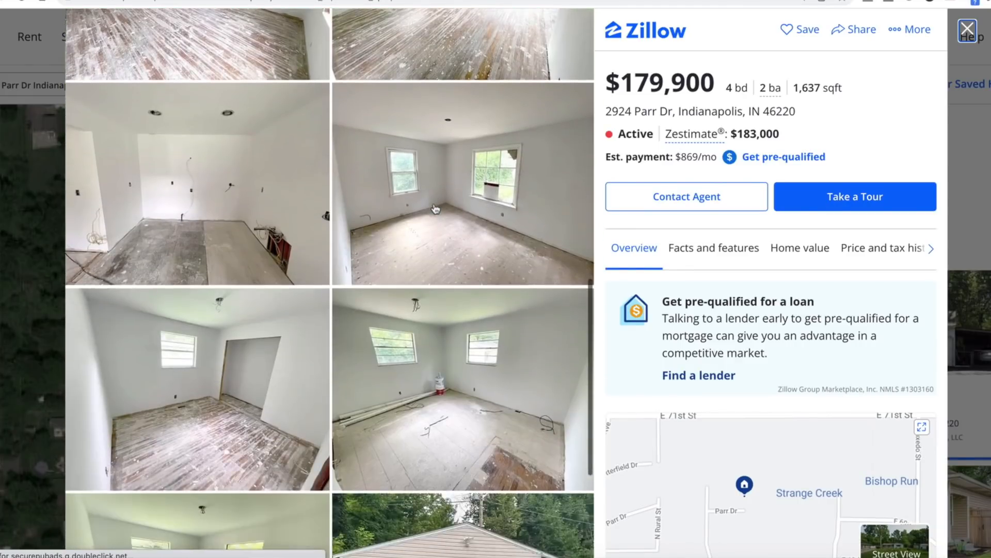
- Duplicate the browser tab of the $179,900 listing and switch to the Indianapolis real estate search results tab
right_click(537, 26)
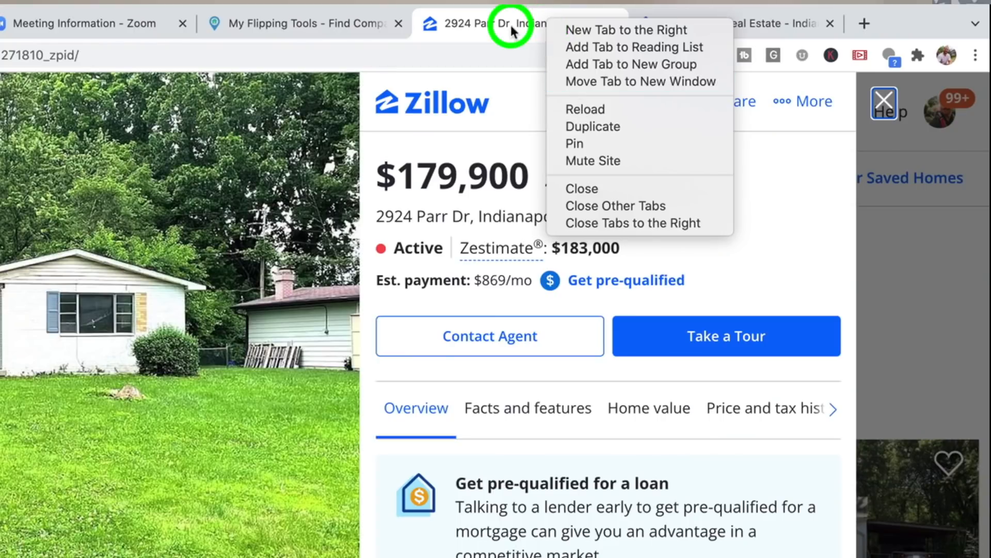
left_click(511, 29)
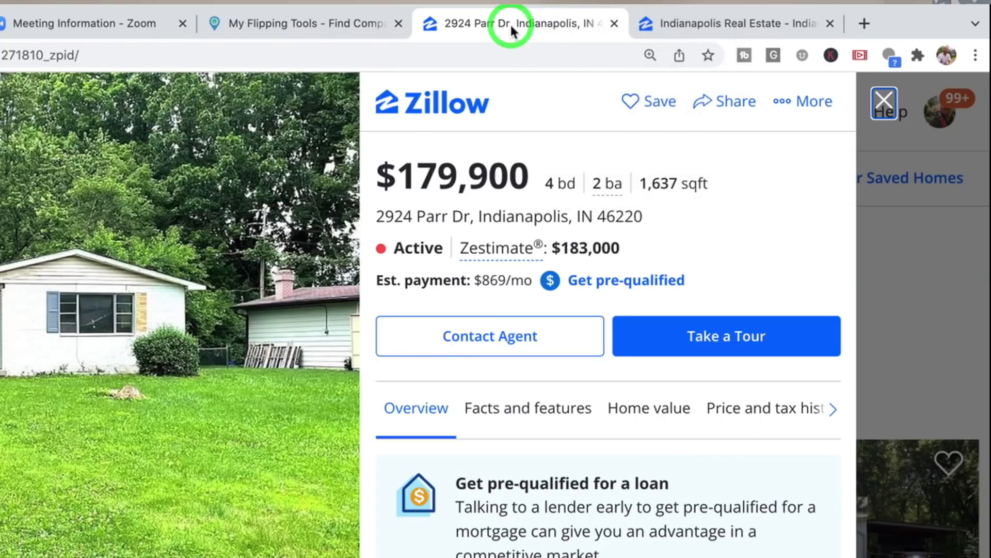
right_click(511, 31)
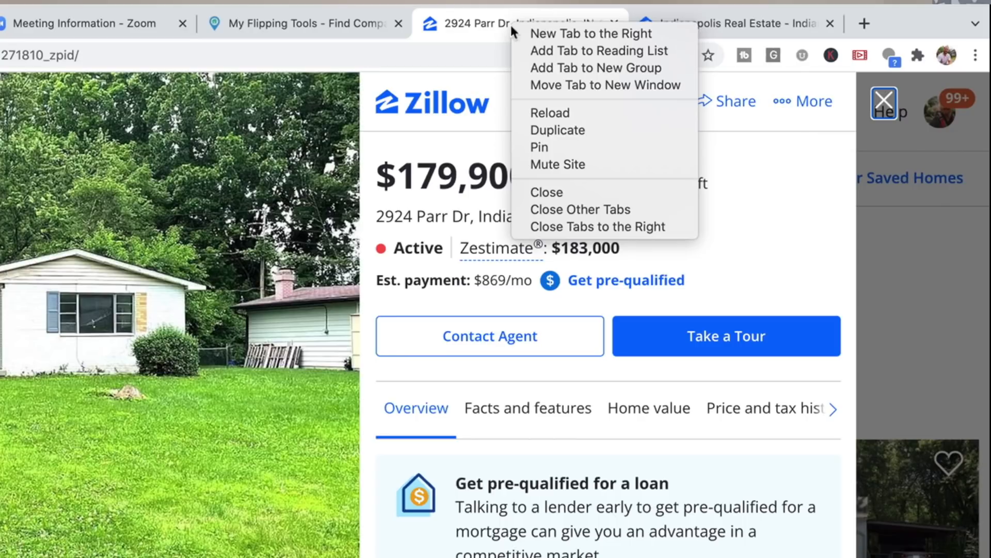
left_click(553, 131)
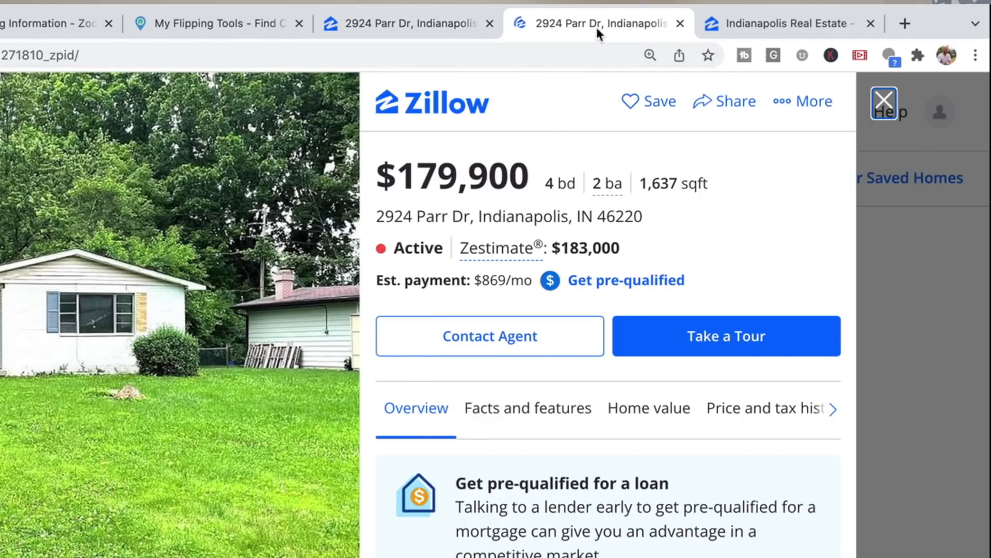
left_click(783, 25)
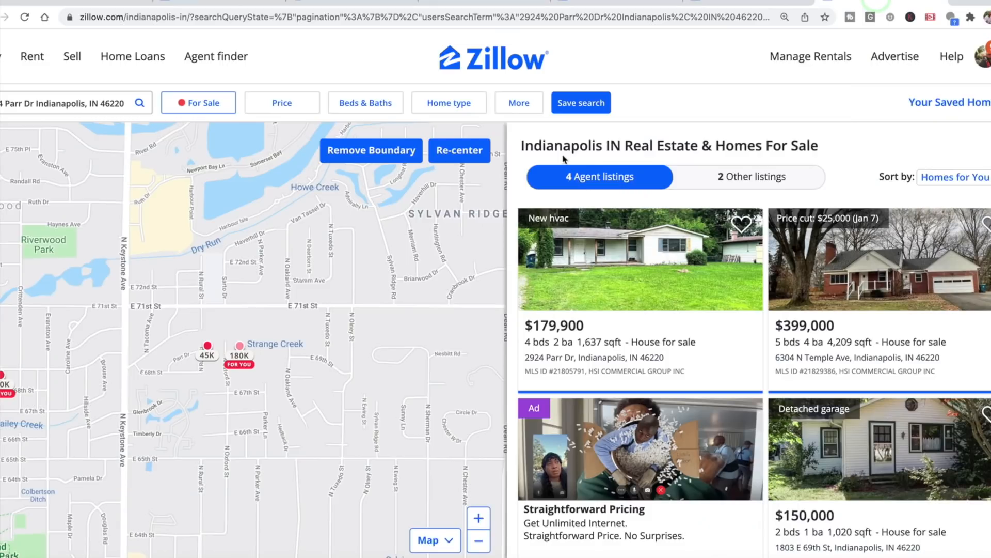
left_click(803, 1)
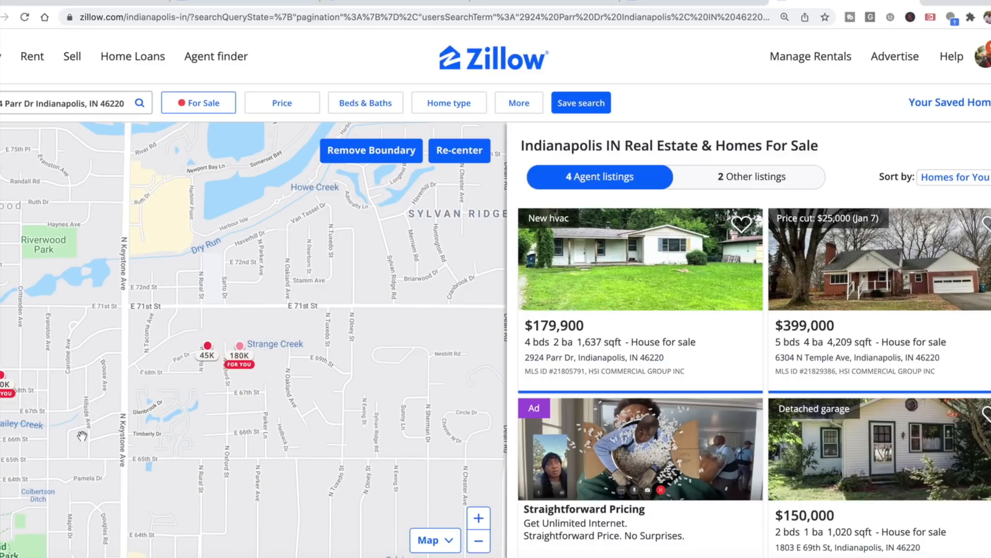
mouse_move(241, 354)
left_click(240, 353)
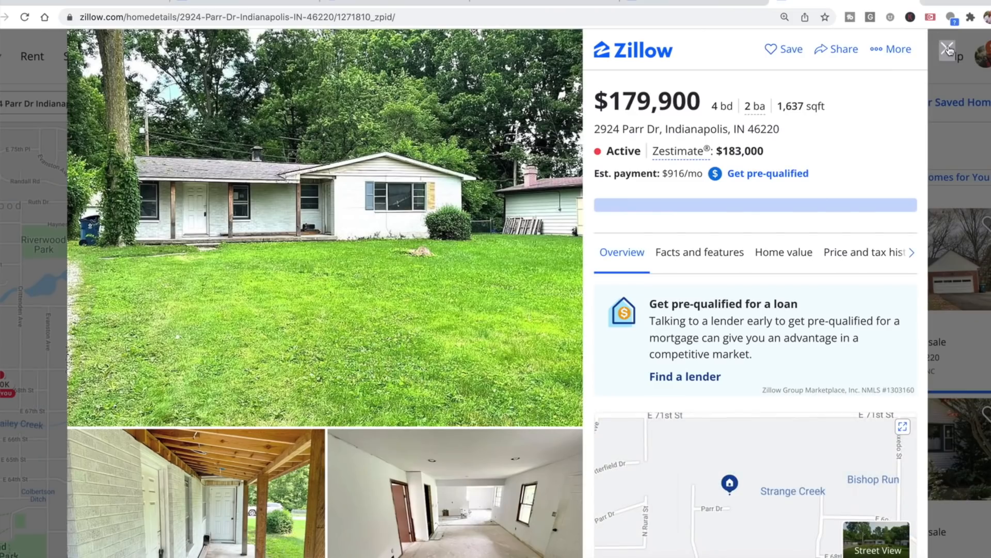
left_click(947, 47)
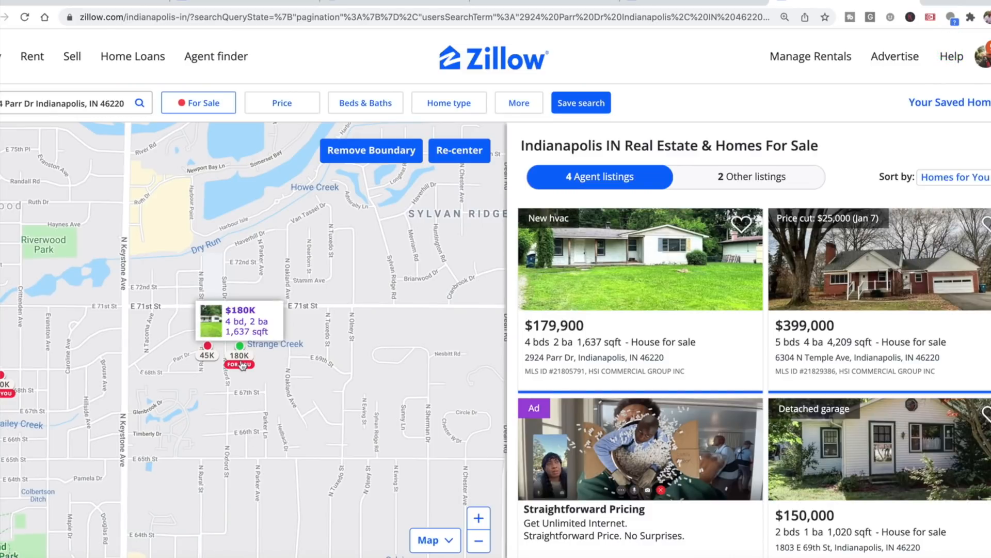
- Remove the existing search boundary around the $180K property on the map
left_click(479, 540)
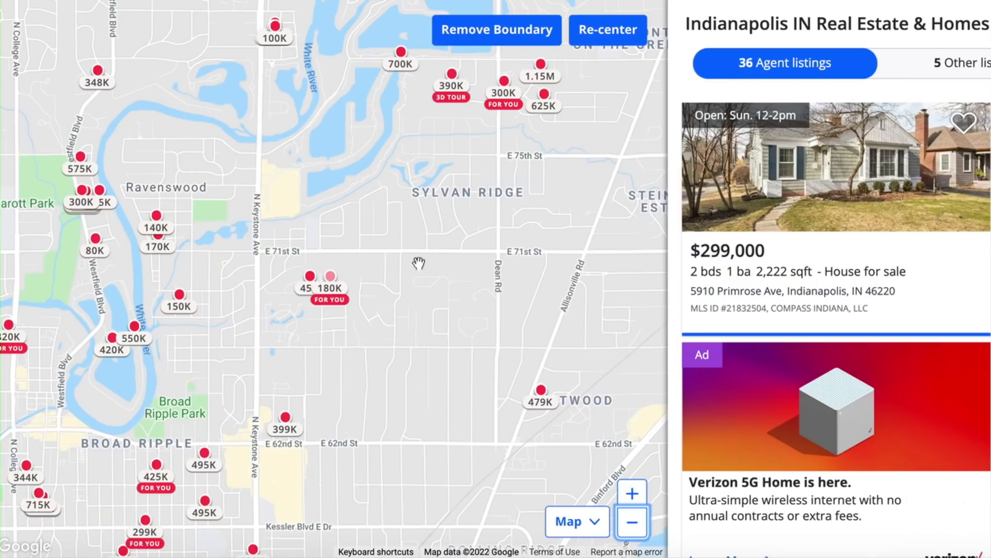
mouse_move(240, 356)
left_click(632, 493)
left_click(457, 388)
left_click_drag(457, 387, 389, 265)
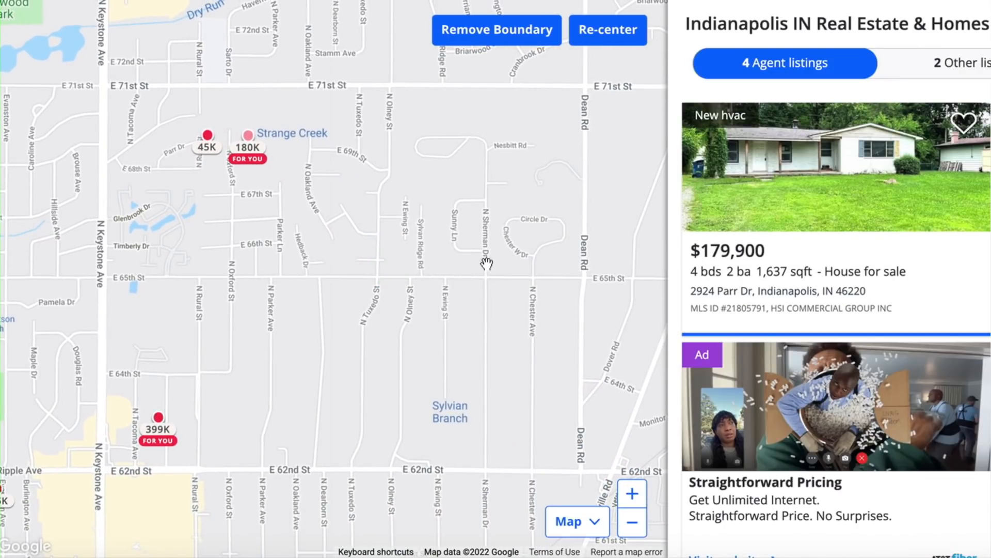
left_click(514, 30)
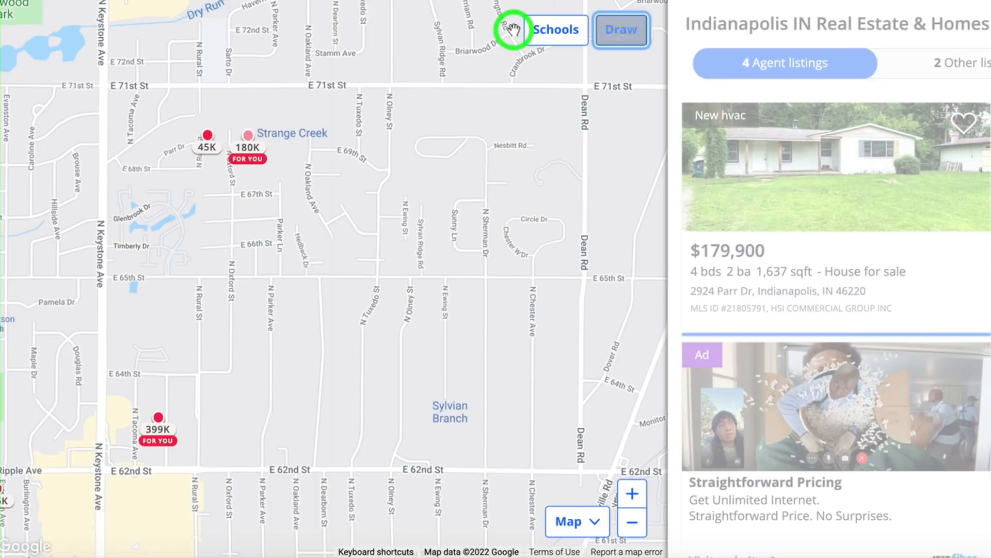
- Draw and apply a search boundary enclosed by N Keystone Ave, E 71st St, Dean Rd and E 62nd St
left_click(621, 30)
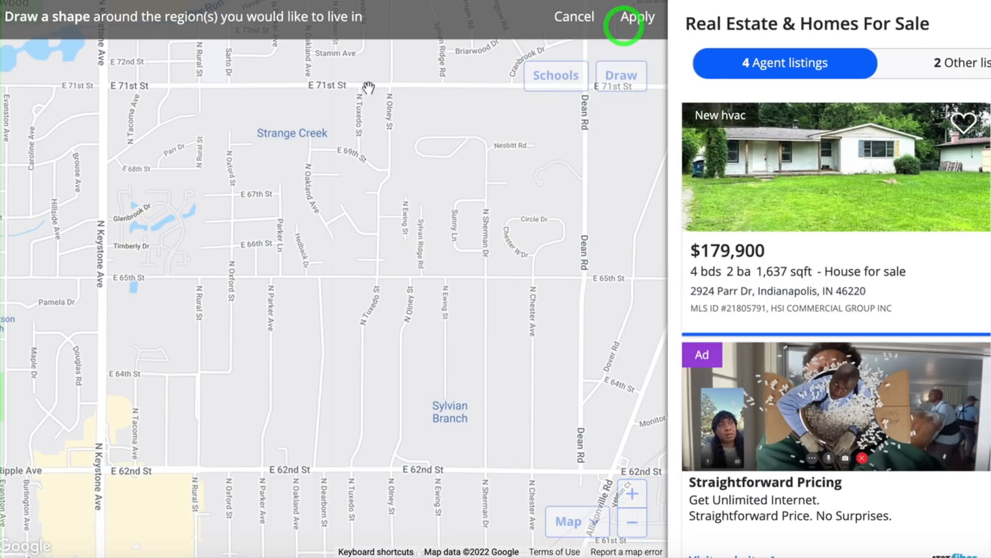
mouse_move(346, 84)
left_mouse_down()
mouse_move(111, 84)
mouse_move(100, 471)
mouse_move(587, 474)
mouse_move(586, 318)
mouse_move(606, 160)
mouse_move(596, 93)
mouse_move(349, 90)
left_mouse_up()
left_click(637, 17)
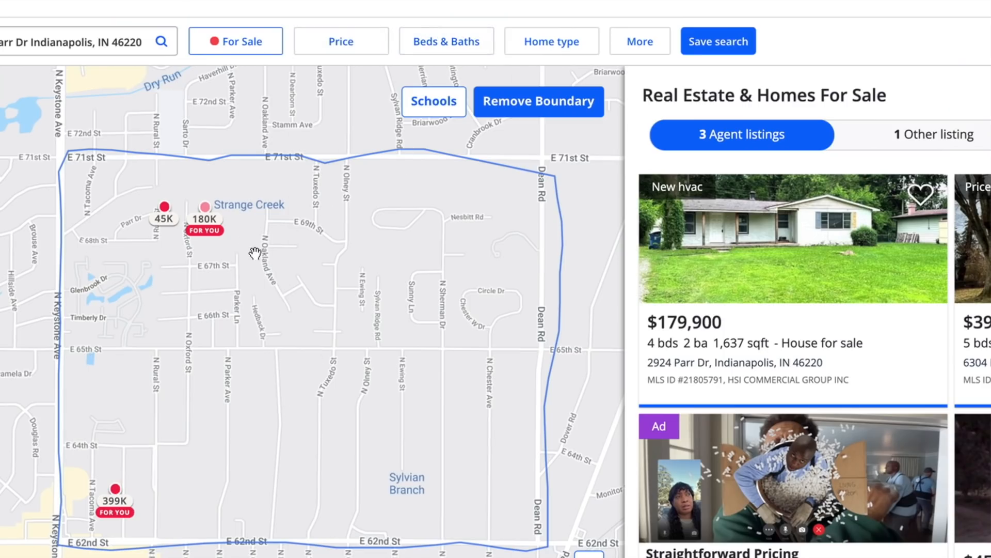
- Change the listing status filter to Sold
mouse_move(218, 234)
left_click(248, 41)
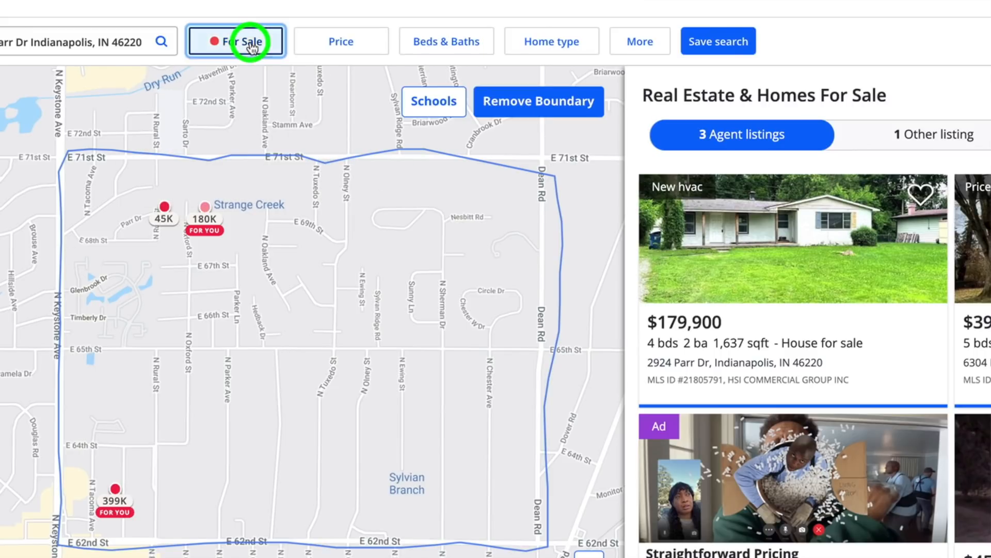
left_click(209, 179)
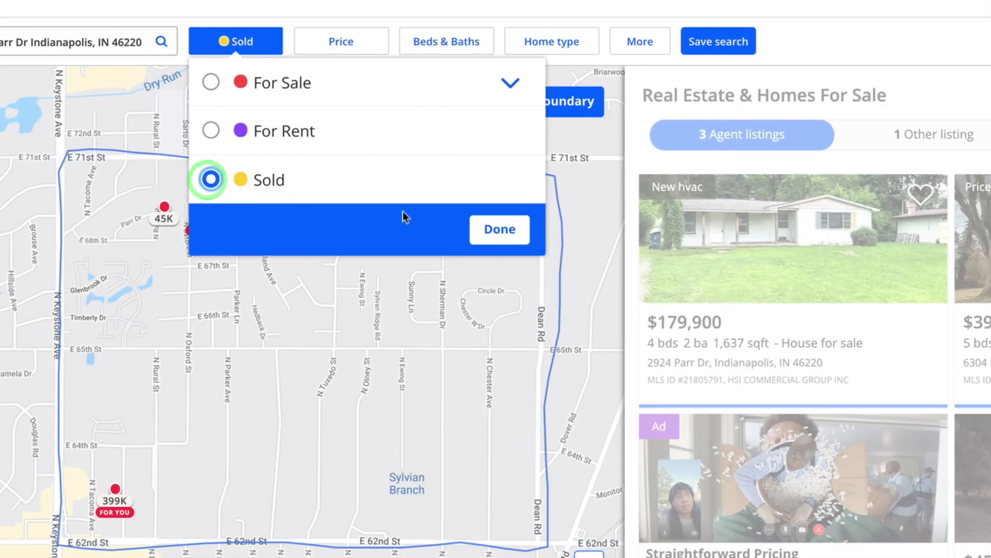
left_click(493, 230)
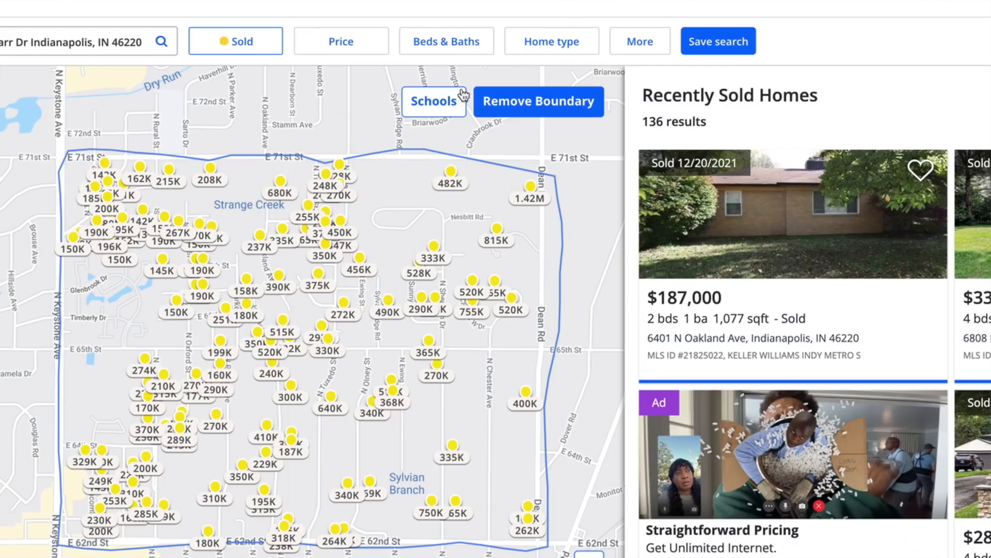
- Filter the sold homes to 3+ bedrooms, leaving bathrooms at Any
left_click(438, 44)
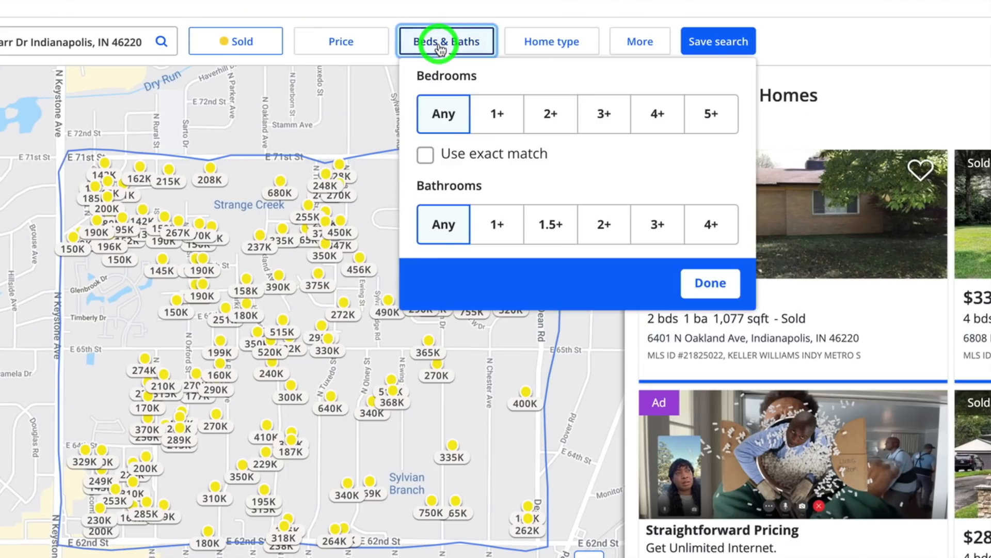
left_click(604, 116)
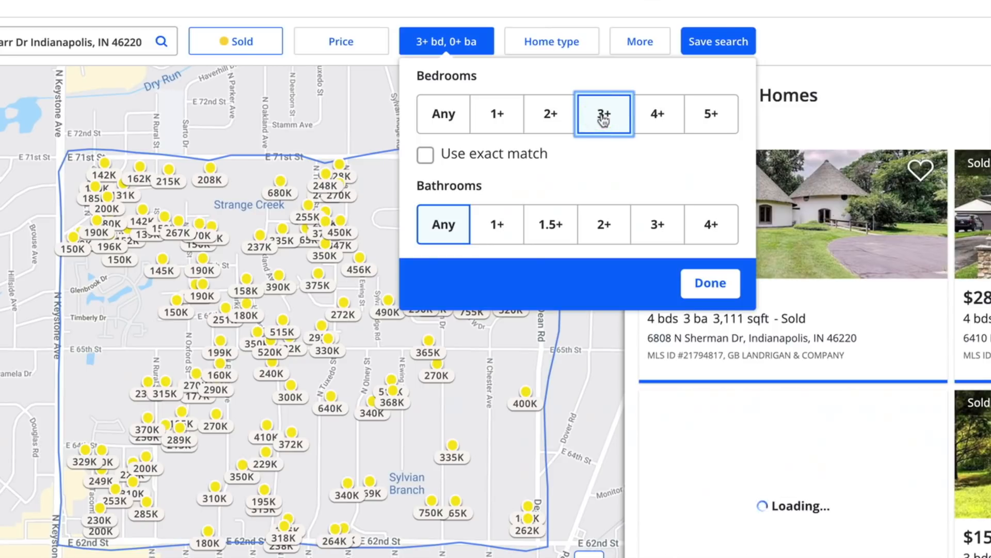
left_click(713, 285)
- Restrict the home type to Houses by excluding townhomes, multi-family, condos/co-ops, lots/land, apartments and manufactured homes
left_click(562, 42)
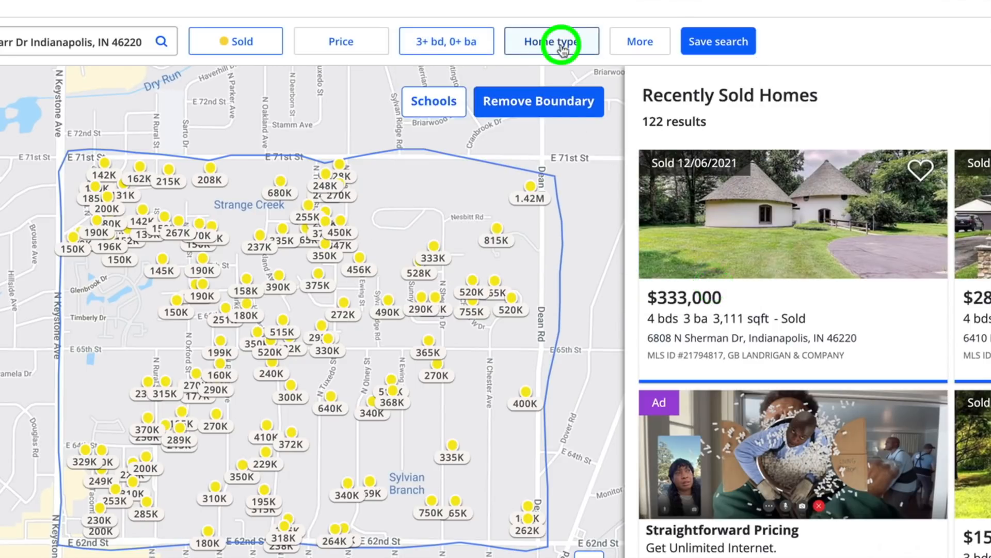
left_click(368, 175)
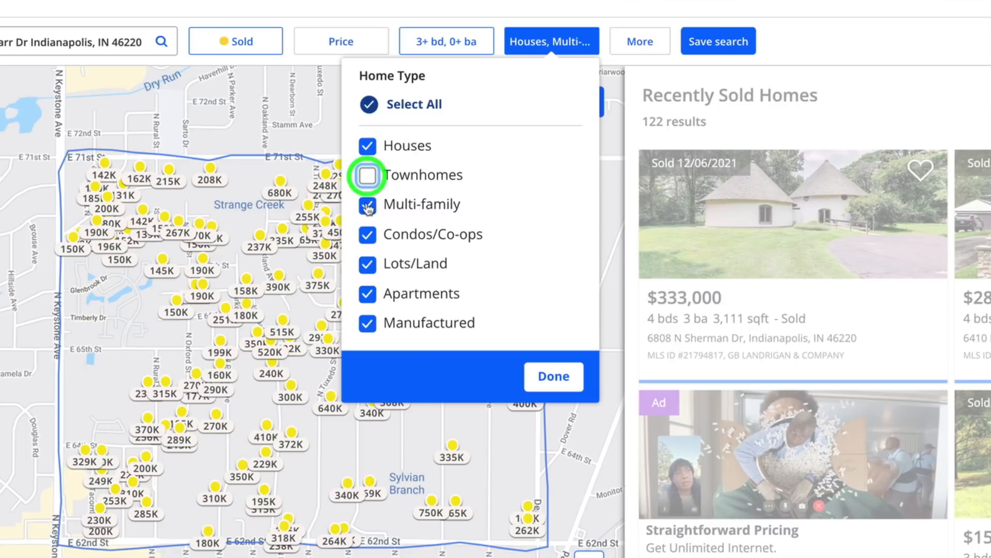
left_click(367, 205)
left_click(367, 234)
left_click(368, 264)
left_click(367, 293)
left_click(368, 323)
left_click(550, 376)
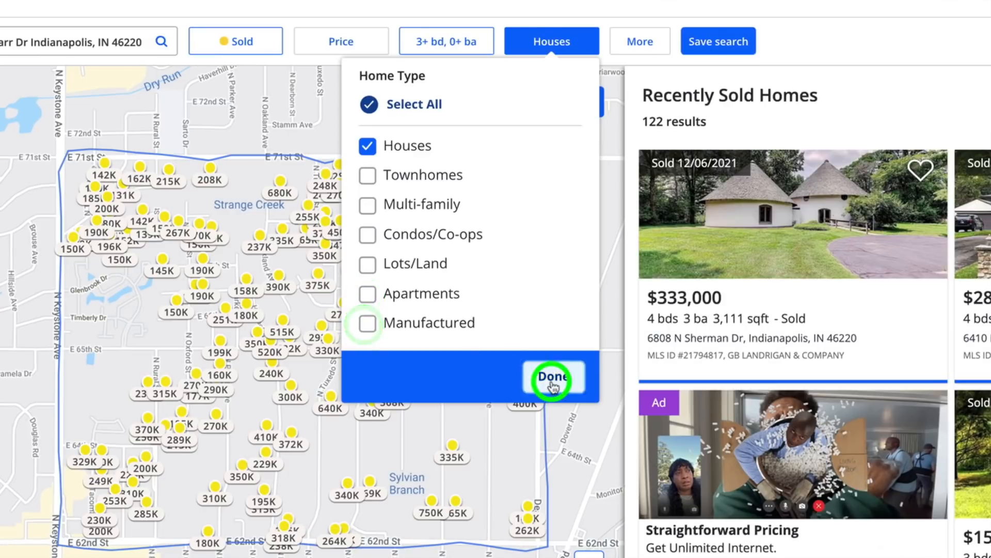
- Limit the sales to homes sold in the last 6 months
left_click(641, 42)
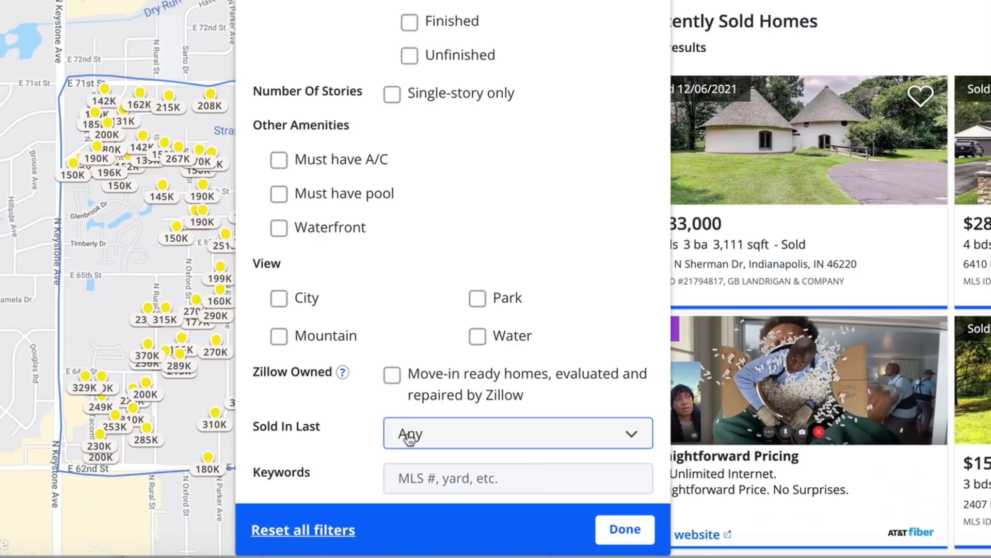
left_click(410, 509)
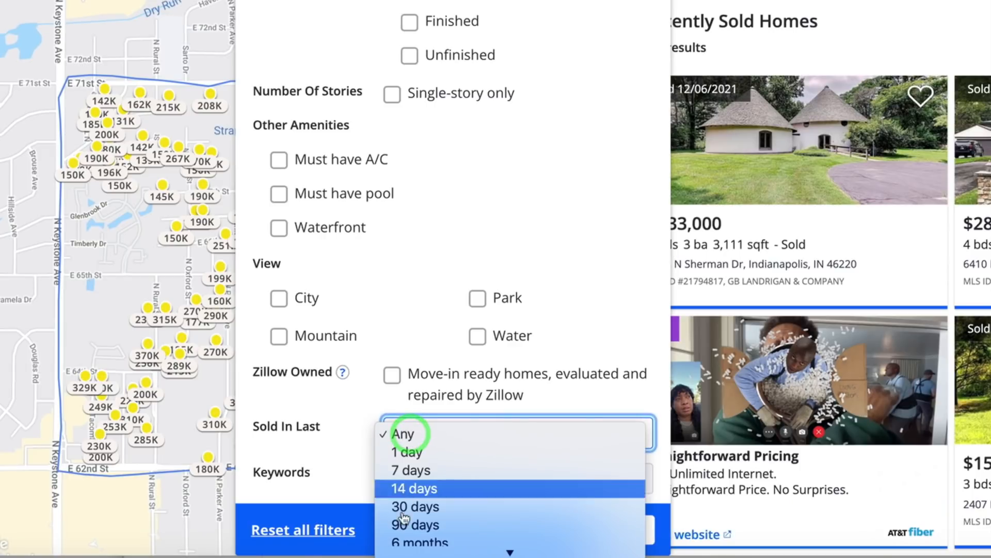
left_click(414, 496)
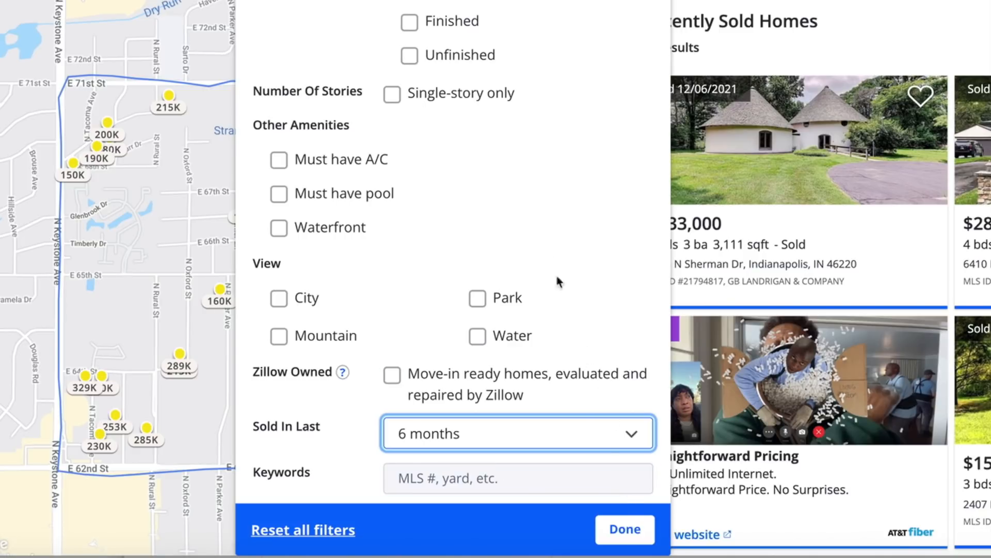
- Set the square footage range to 1,250–2,000 and apply the additional filters
scroll(542, 246, "up", 5)
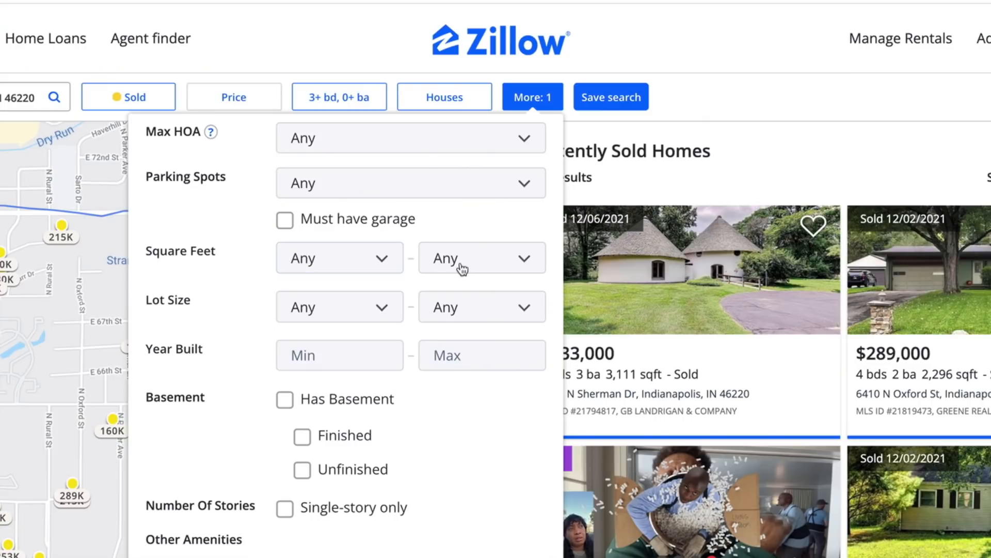
left_click(463, 261)
left_click(439, 98)
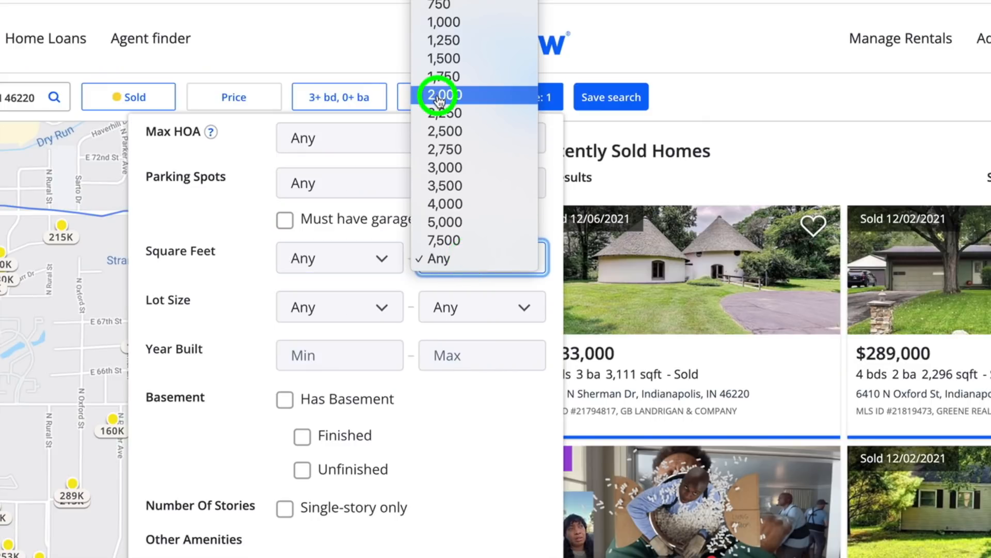
left_click(333, 257)
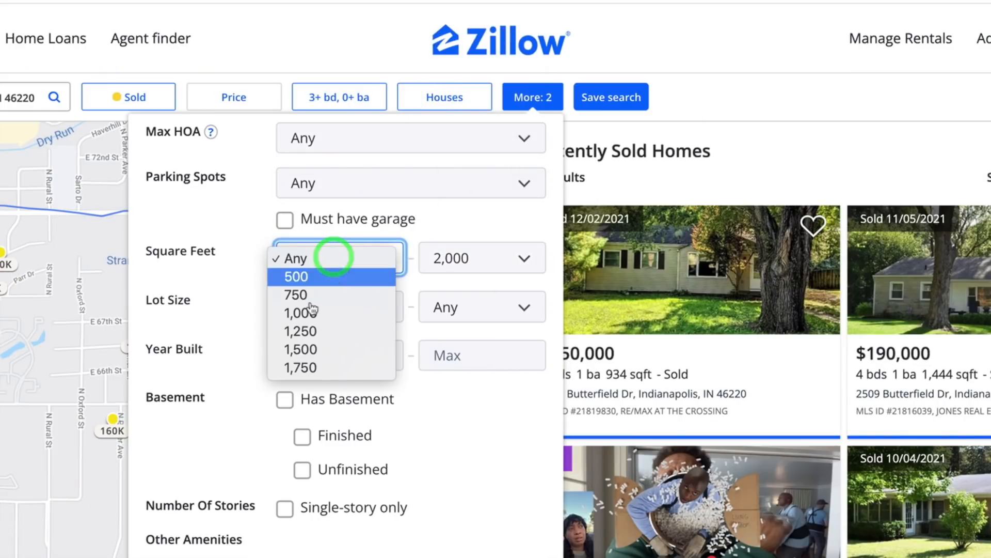
left_click(302, 331)
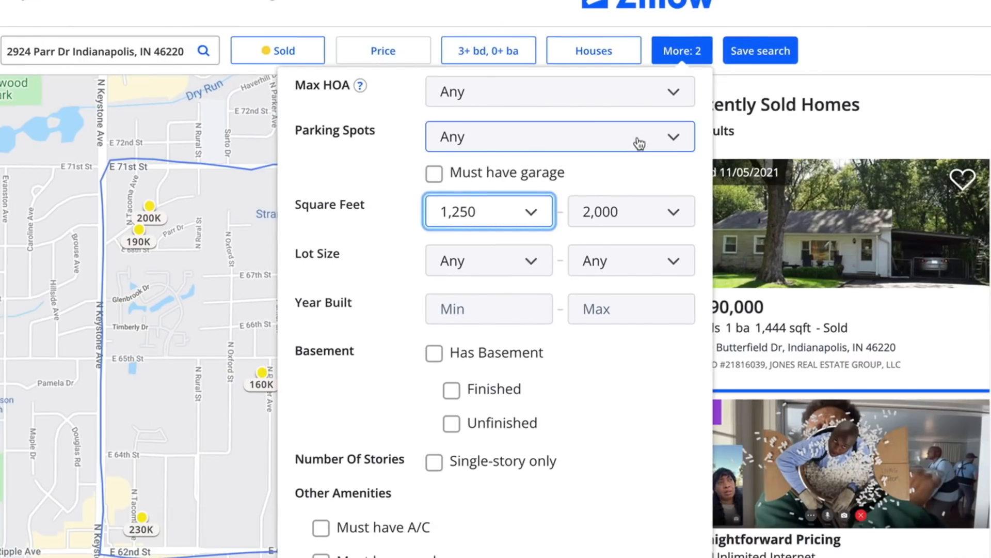
scroll(609, 335, "down", 5)
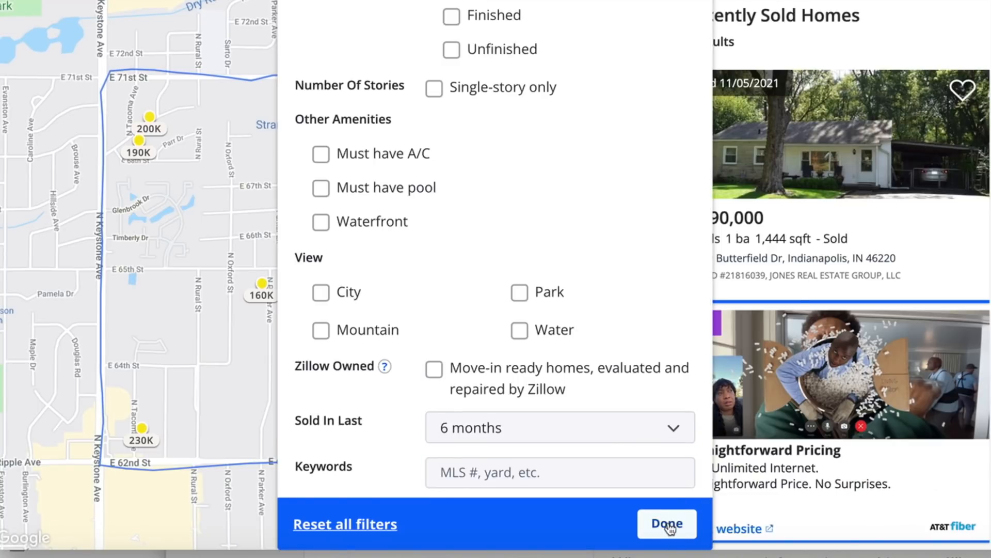
left_click(668, 525)
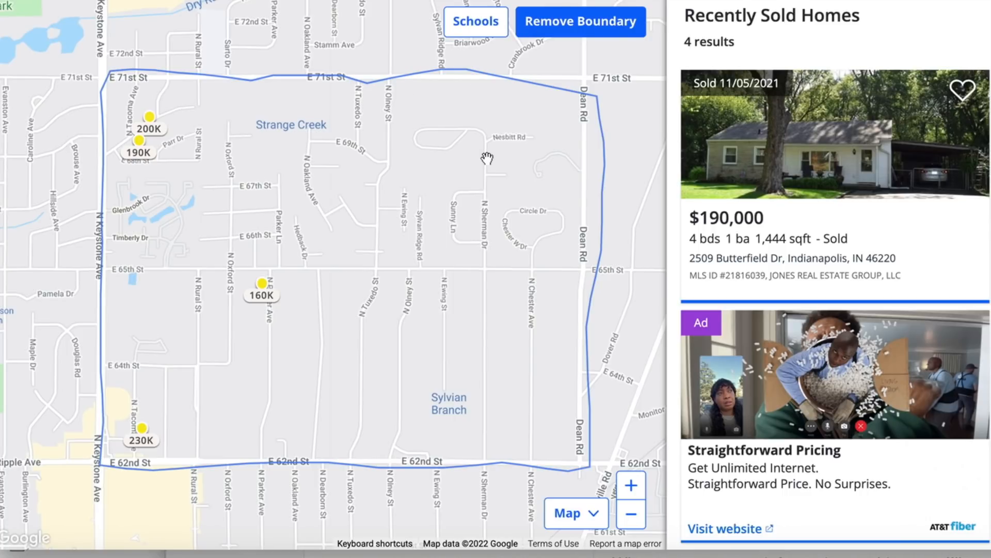
- Remove the drawn boundary so the sold-home search covers the whole visible map
left_click(614, 22)
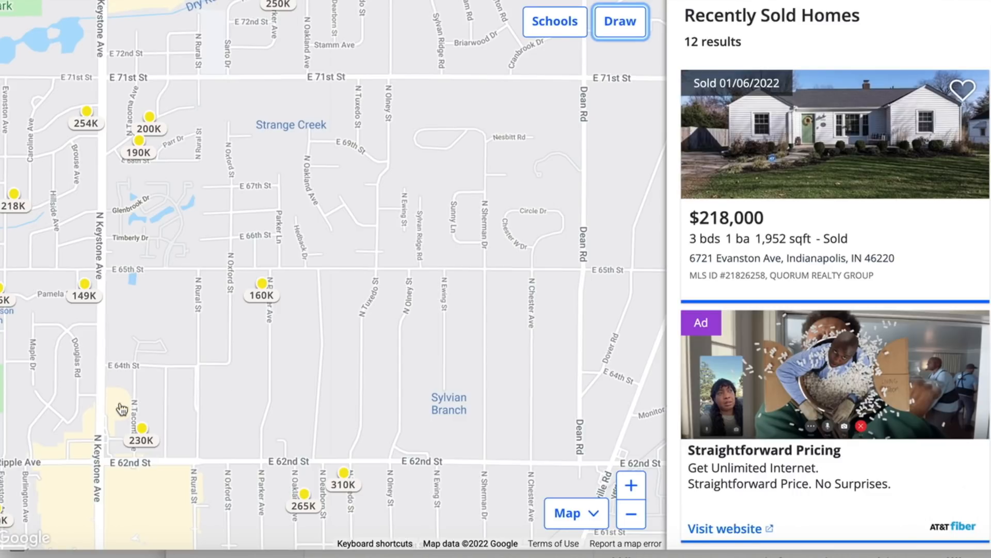
mouse_move(144, 431)
mouse_move(148, 128)
mouse_move(345, 481)
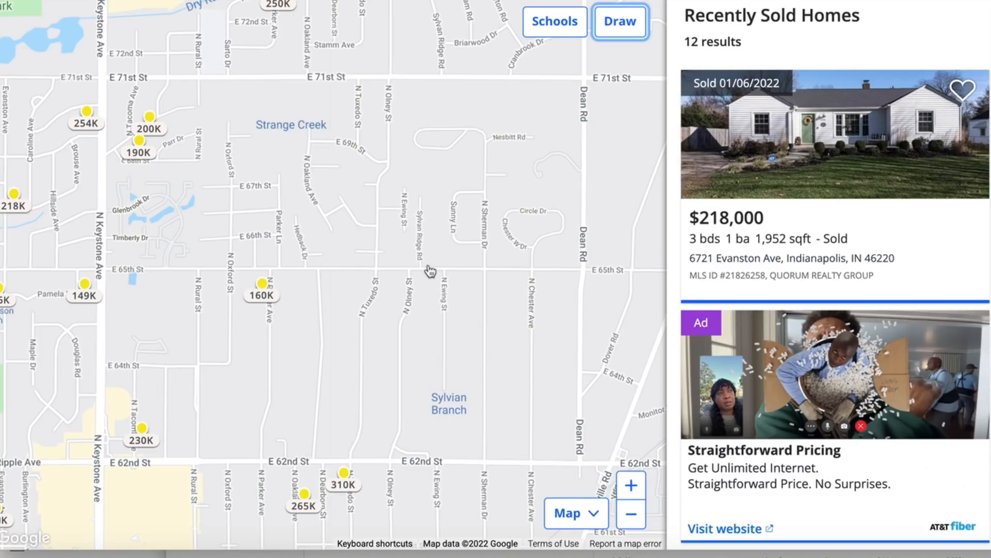
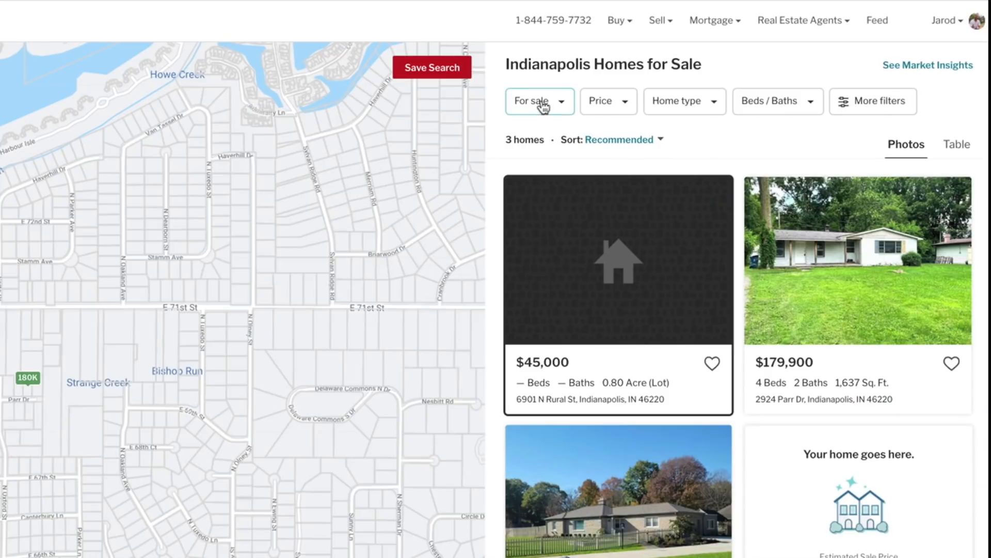
- Switch the search from for-sale listings to homes sold in the last 6 months
left_click(543, 107)
left_click(530, 275)
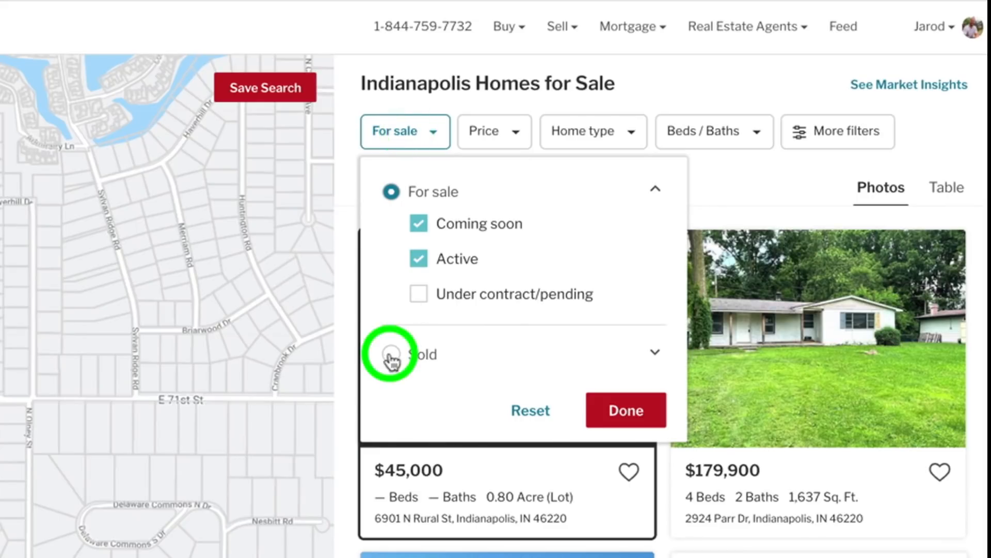
left_click(419, 388)
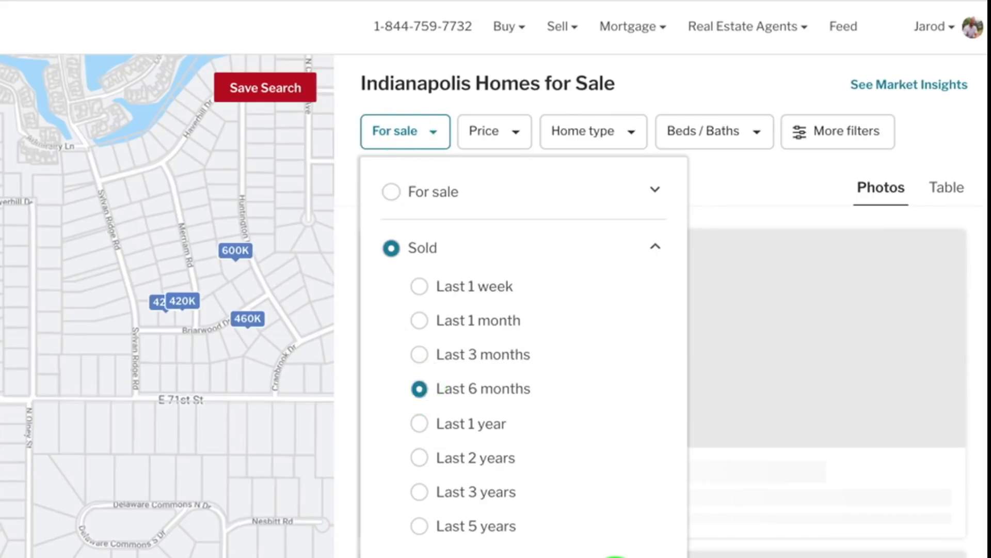
- Restrict the sold homes to the House type with three or more bedrooms
left_click(570, 134)
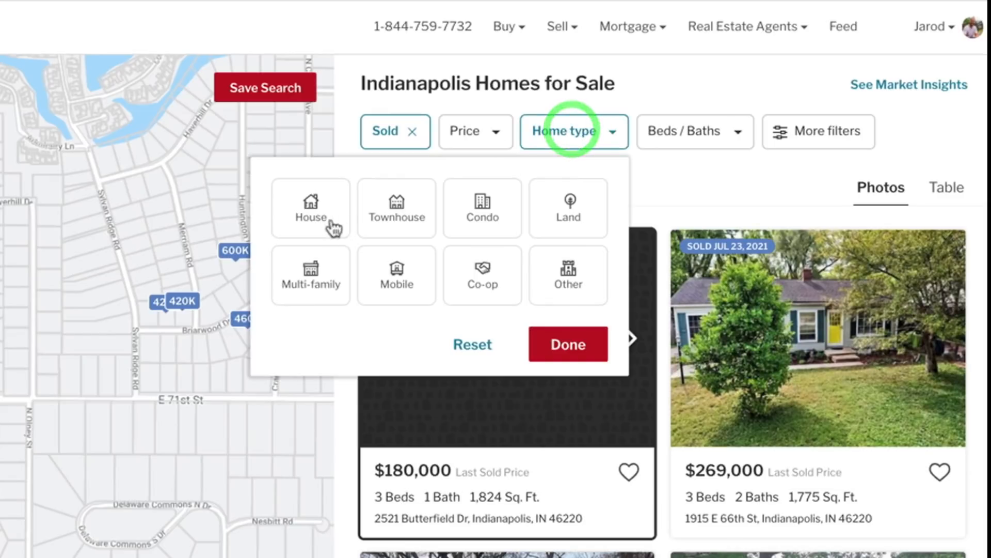
left_click(310, 207)
left_click(549, 343)
left_click(655, 131)
left_click(580, 223)
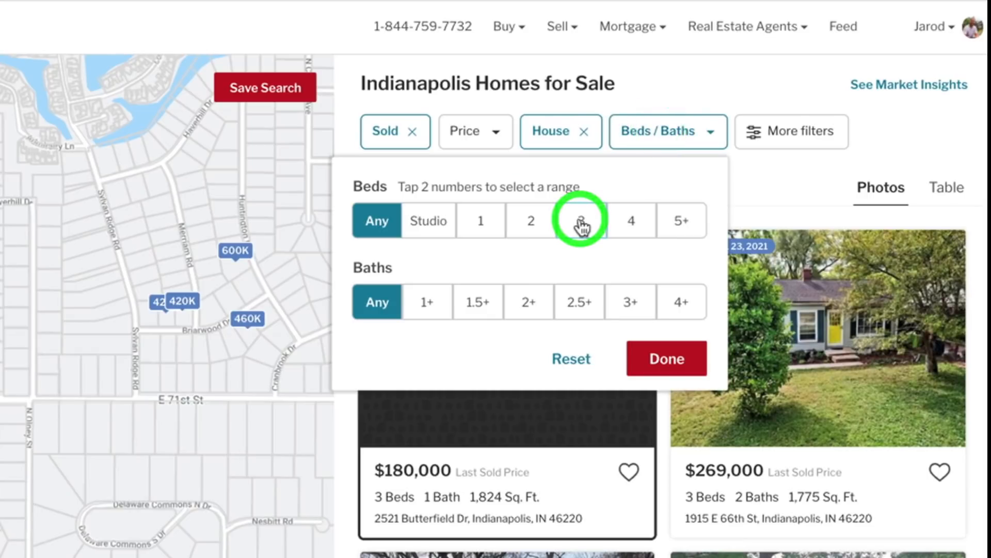
left_click(666, 357)
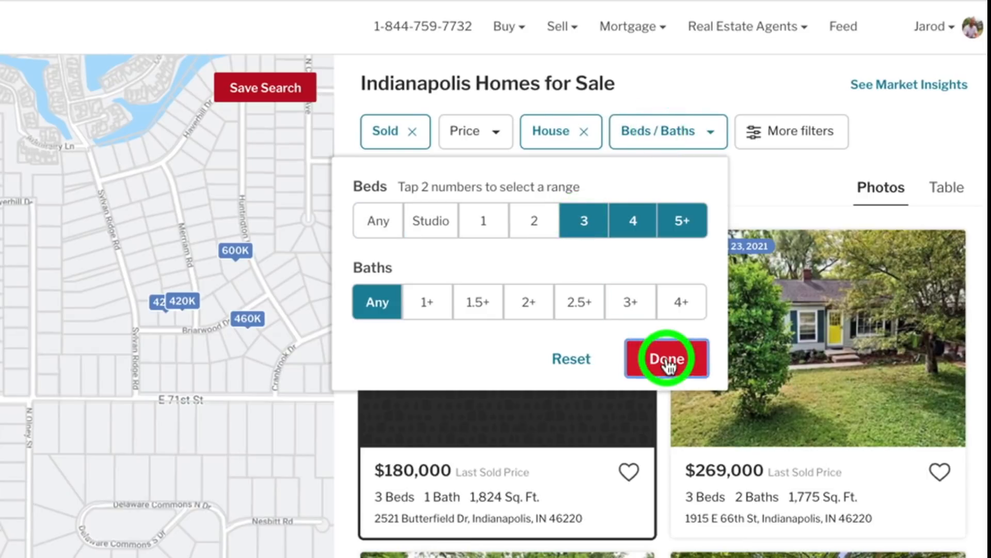
- Set the square footage range to 1,200–2,000 and show the filtered homes
left_click(781, 133)
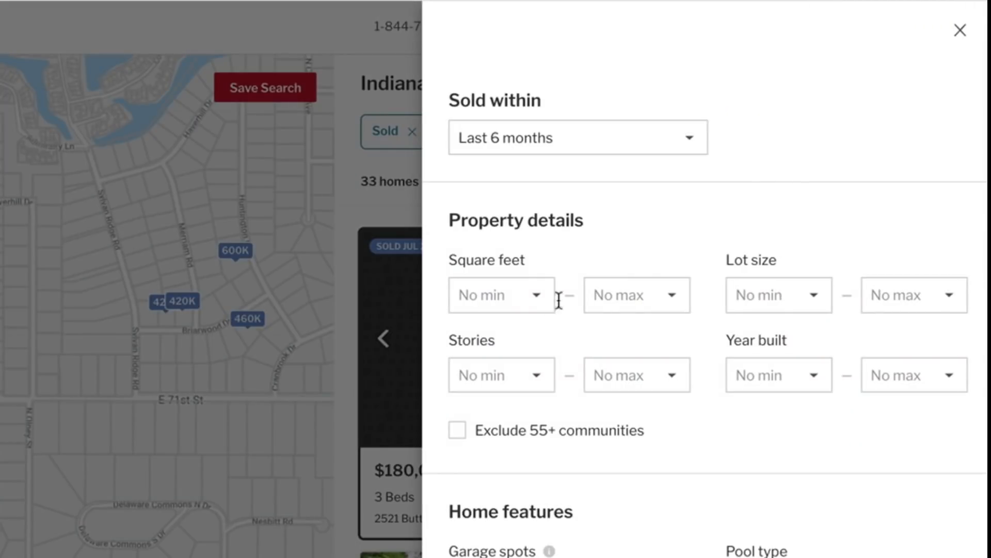
left_click(513, 296)
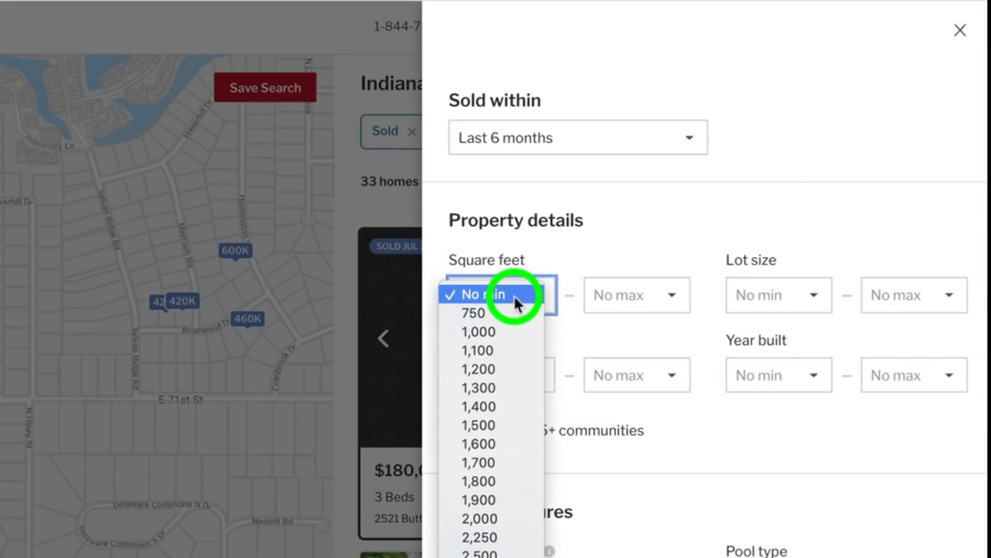
left_click(488, 370)
left_click(594, 289)
left_click(600, 443)
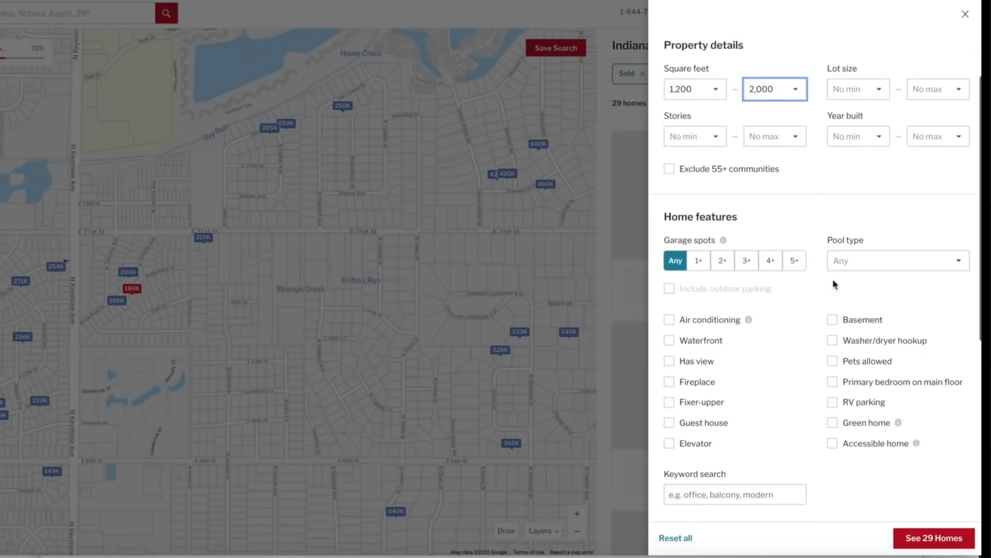
scroll(735, 479, "down", 6)
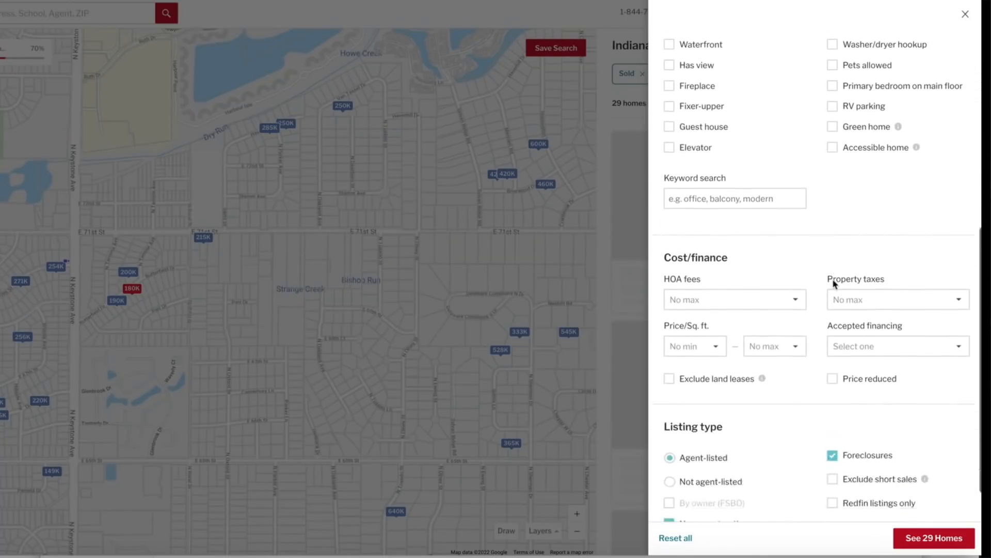
scroll(833, 282, "down", 2)
left_click(935, 540)
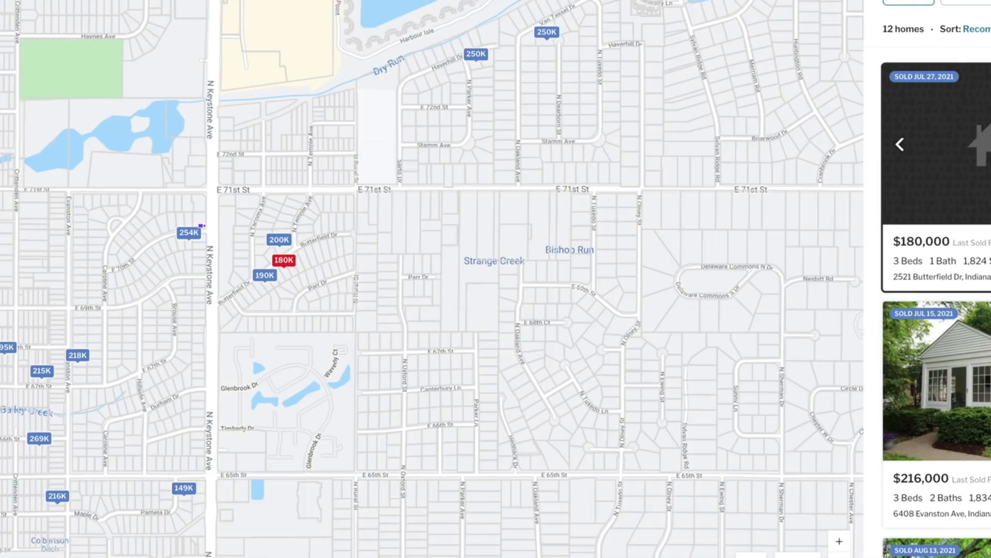
- Show the sold homes as a table sorted by price from highest to lowest
left_click(957, 91)
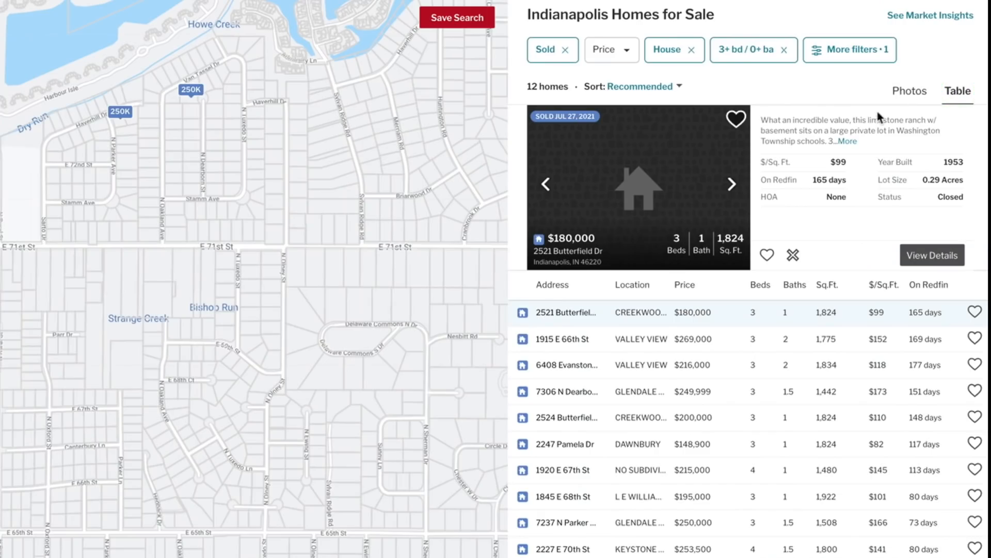
scroll(664, 387, "down", 1)
scroll(664, 389, "up", 1)
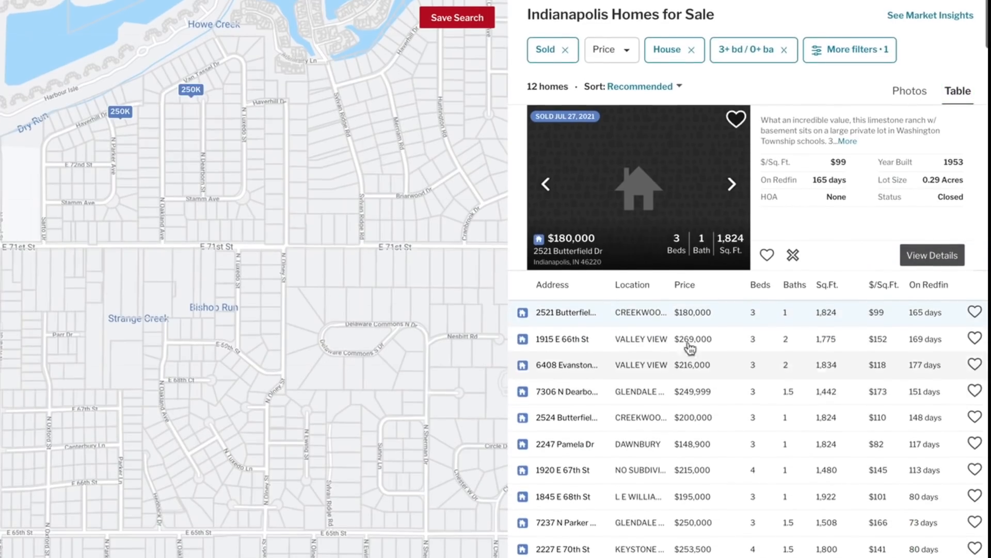
left_click(686, 285)
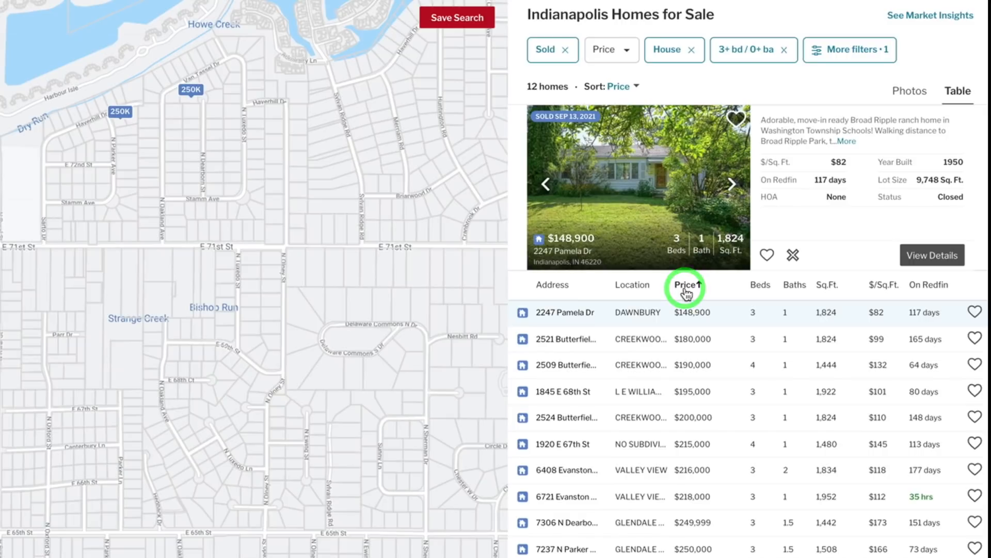
left_click(686, 286)
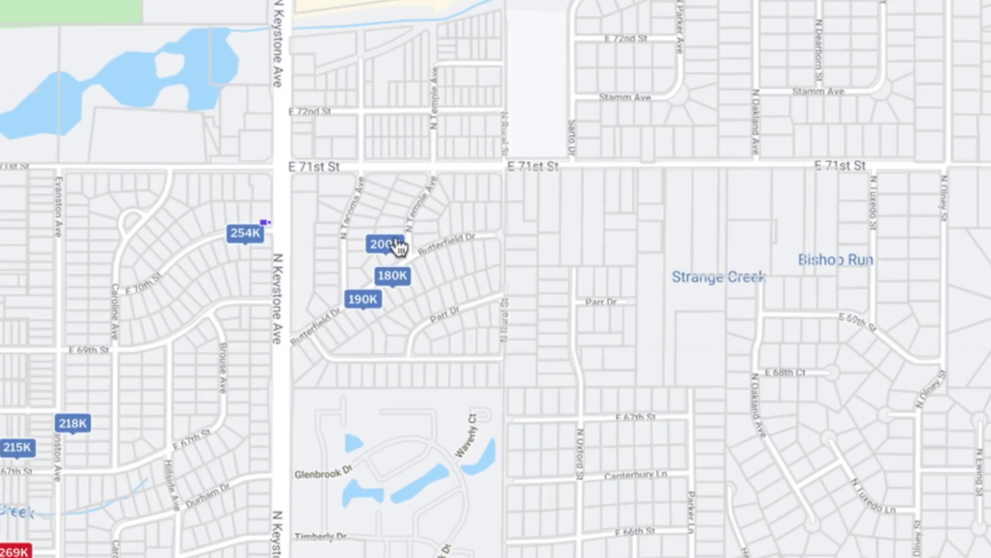
- Inspect the sold homes around Butterfield Dr and the two north of E 71st St on the map
left_click(386, 247)
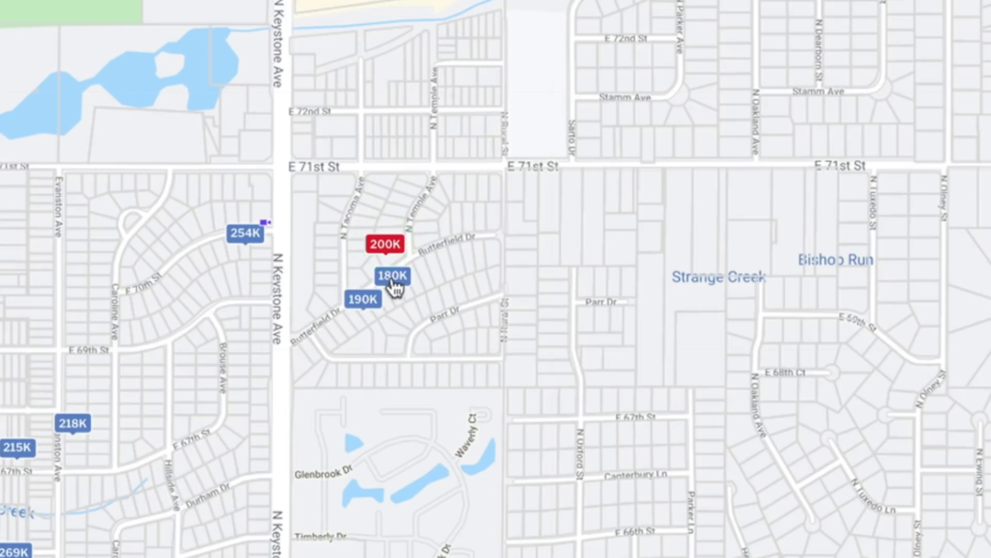
left_click(391, 275)
left_click(362, 300)
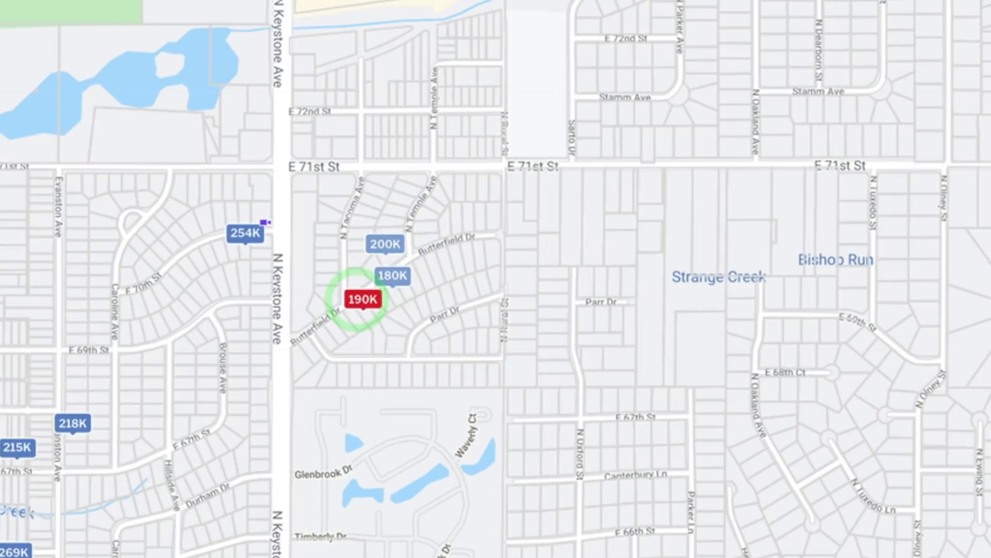
left_click(693, 105)
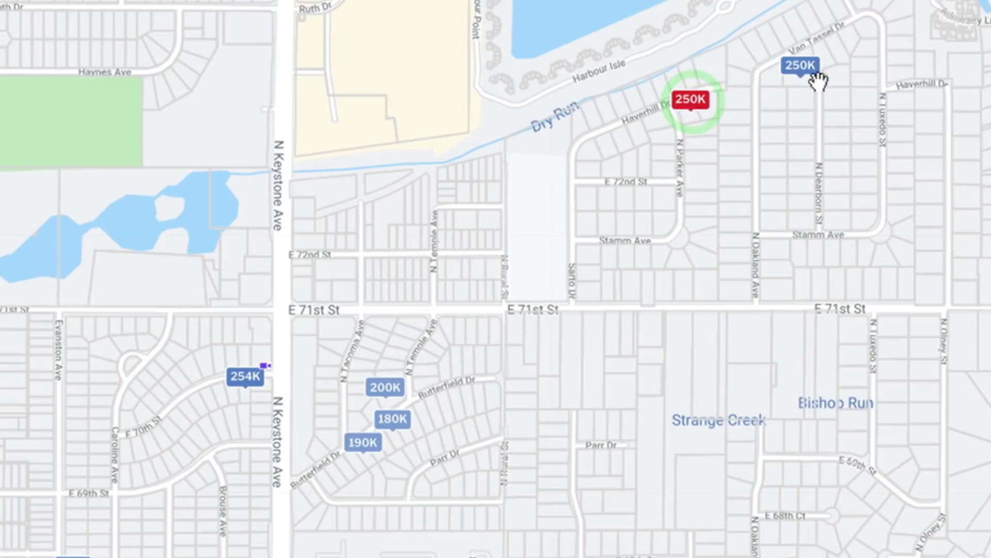
left_click(805, 70)
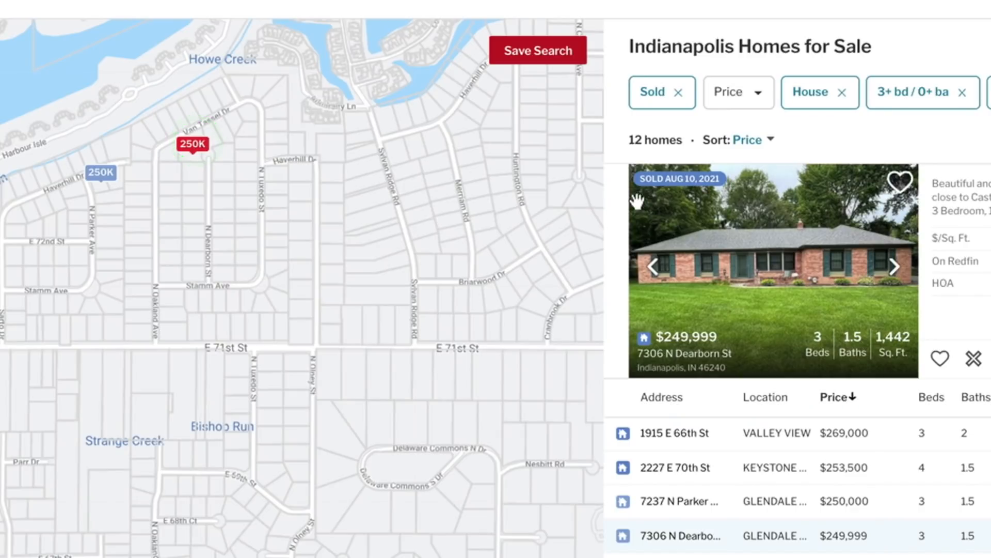
left_click(97, 180)
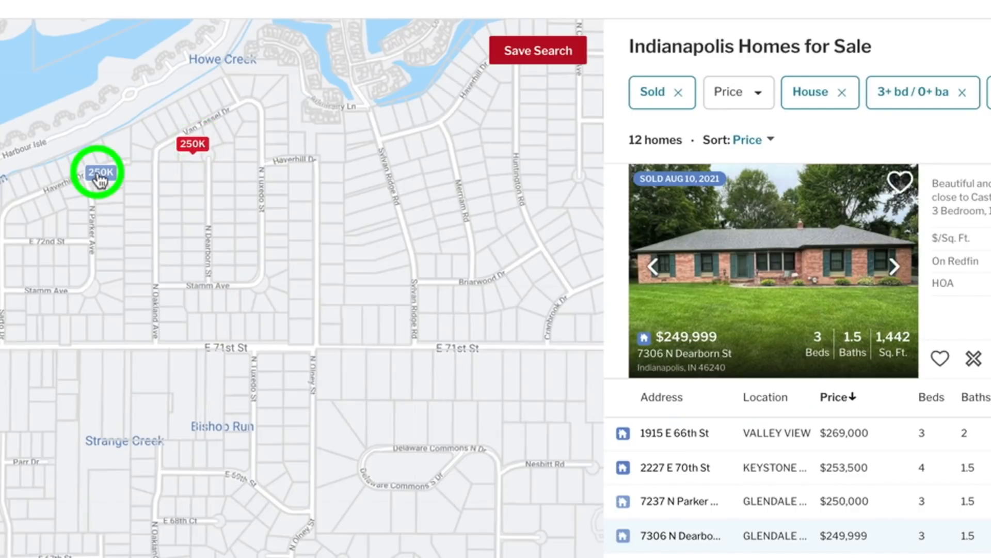
left_click(192, 144)
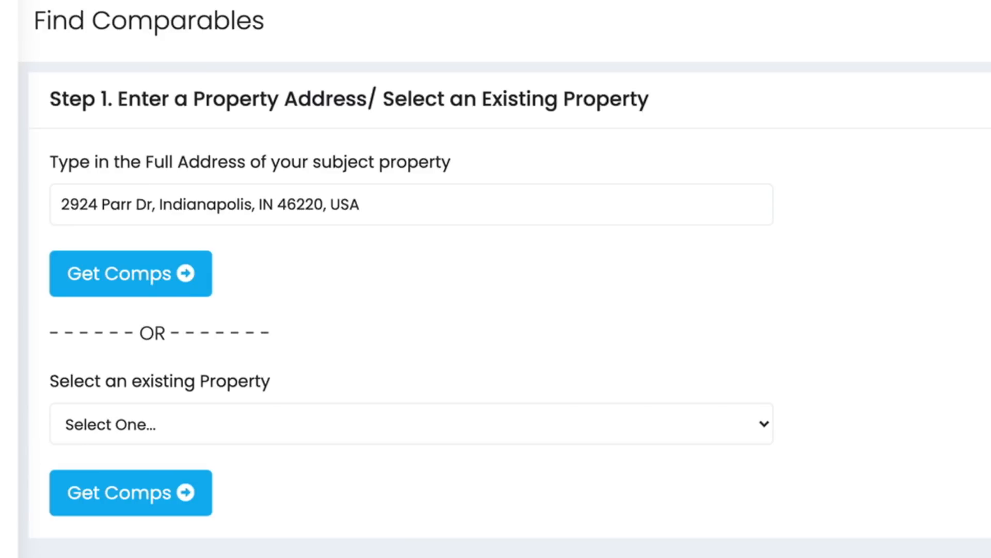
- In My Flipping Tools, submit the subject property's address, enter 4 bedrooms, 2 bathrooms and 1637 square feet, and find the comps
triple_click(294, 205)
left_click(123, 281)
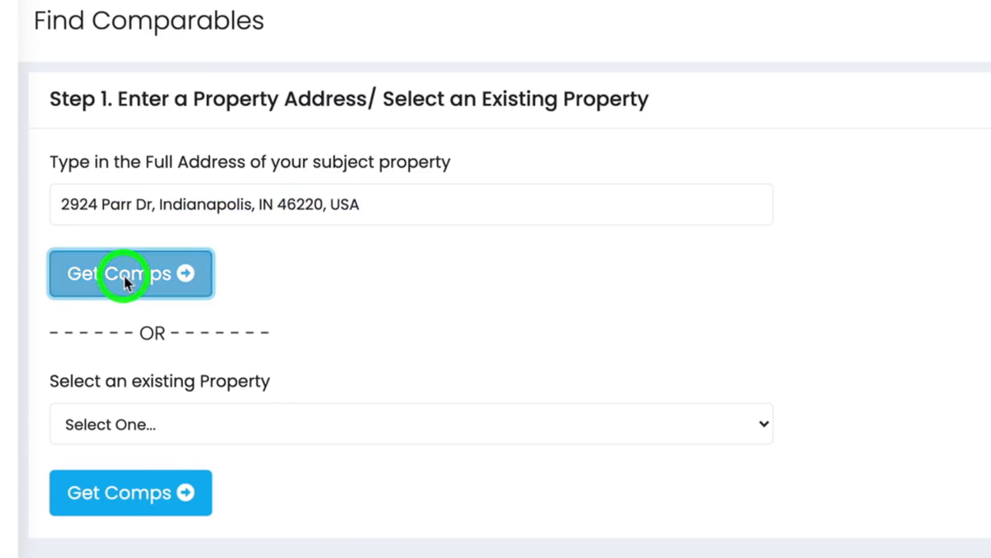
left_click(110, 379)
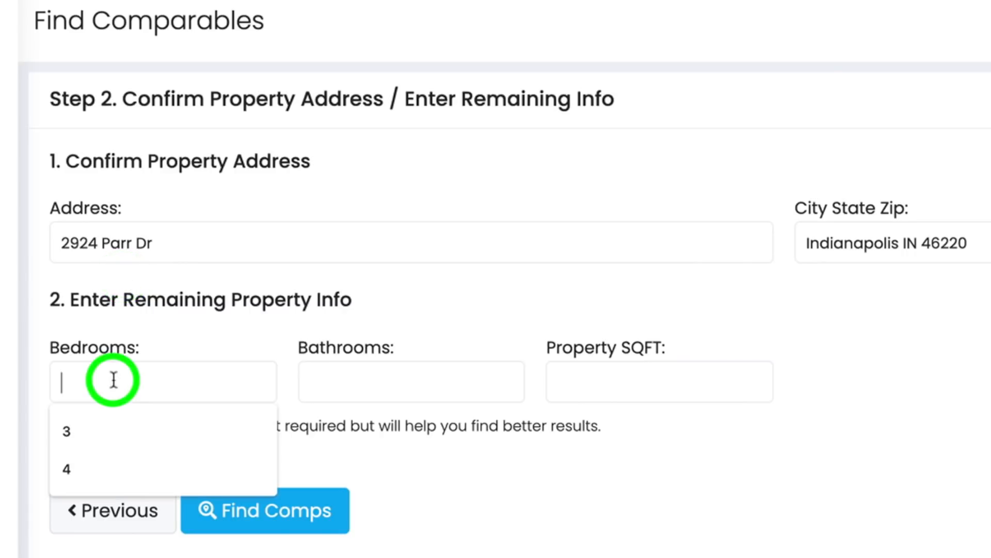
type("4")
left_click(359, 378)
type("2")
left_click(673, 372)
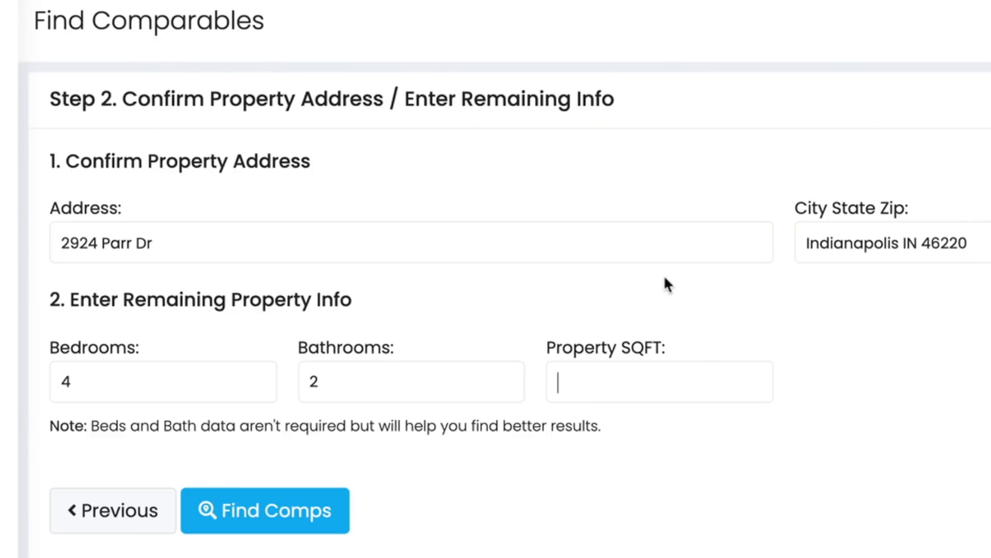
type("16")
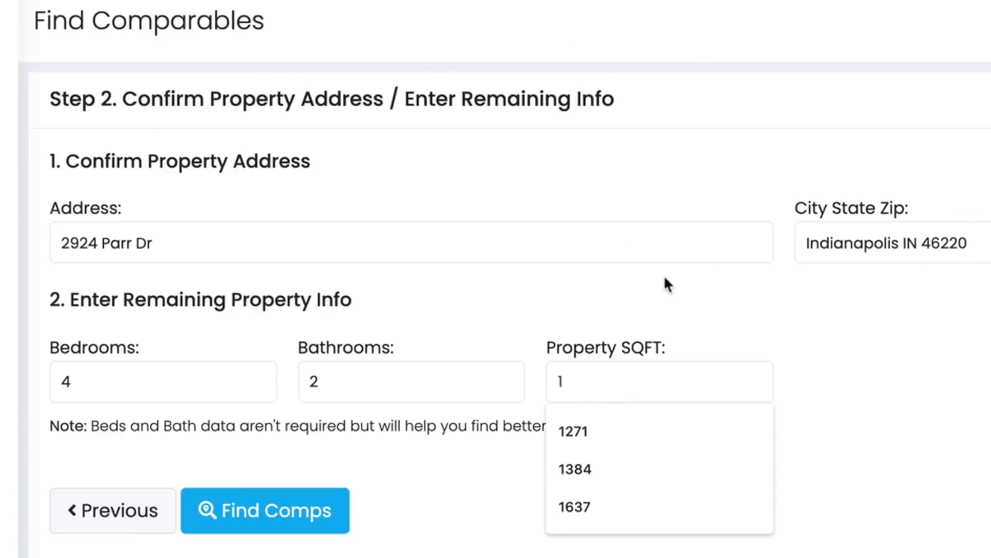
type("37")
left_click(295, 521)
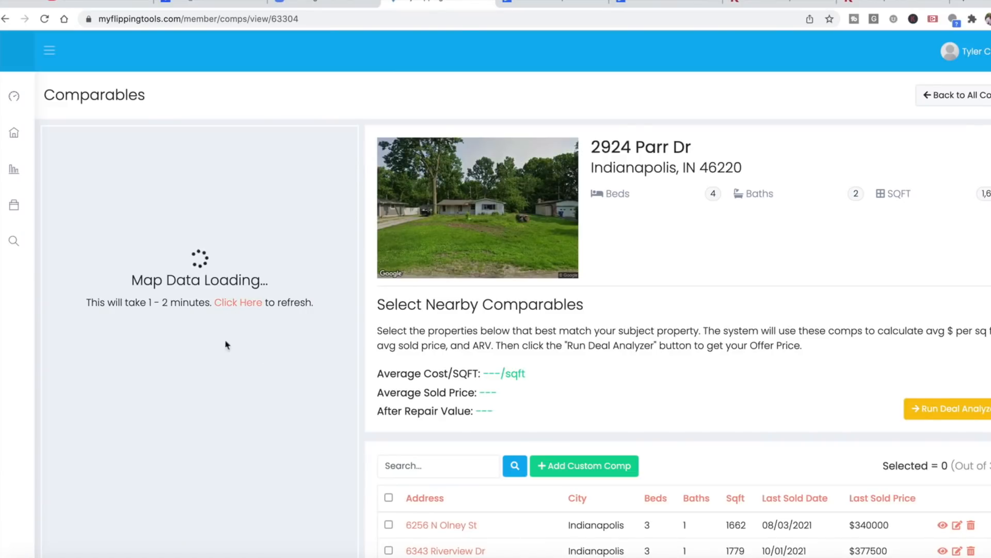
- Review the list of nearby comparables and select all of them
scroll(504, 449, "down", 6)
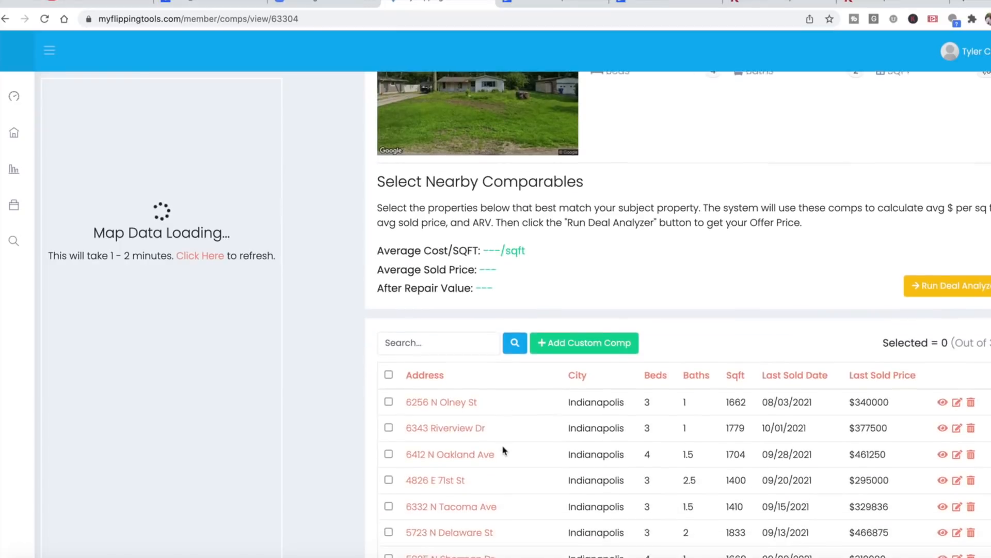
scroll(504, 449, "down", 9)
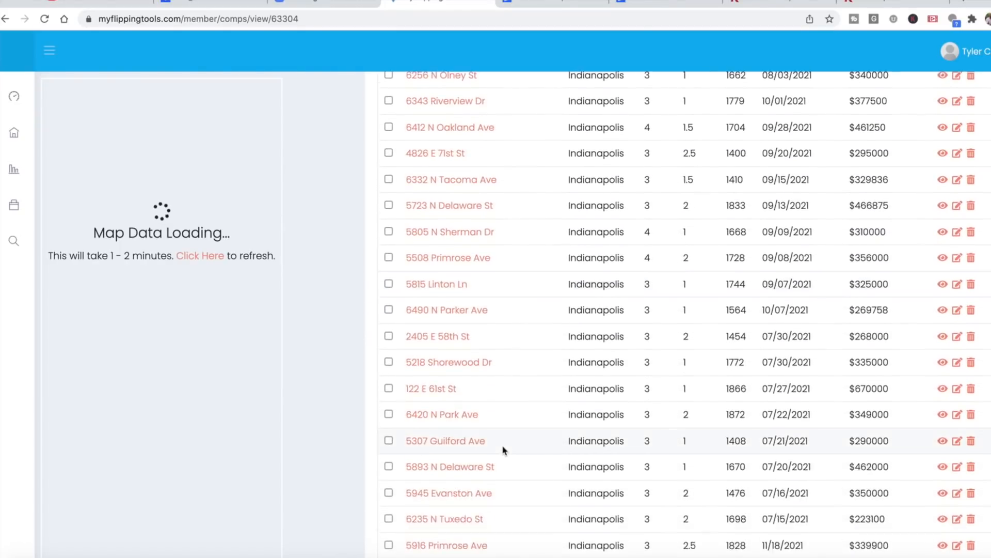
scroll(504, 449, "down", 3)
scroll(504, 450, "up", 8)
scroll(504, 449, "up", 6)
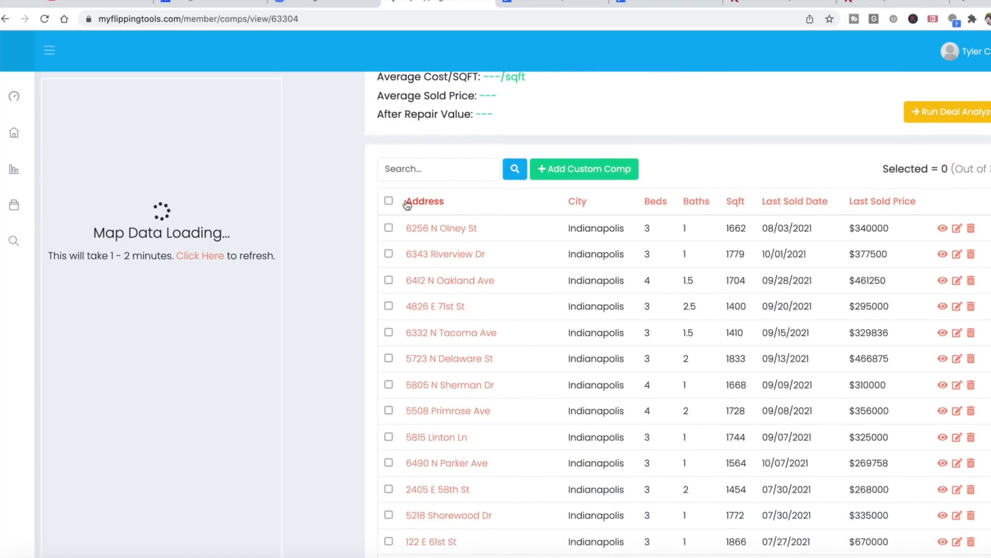
left_click(388, 201)
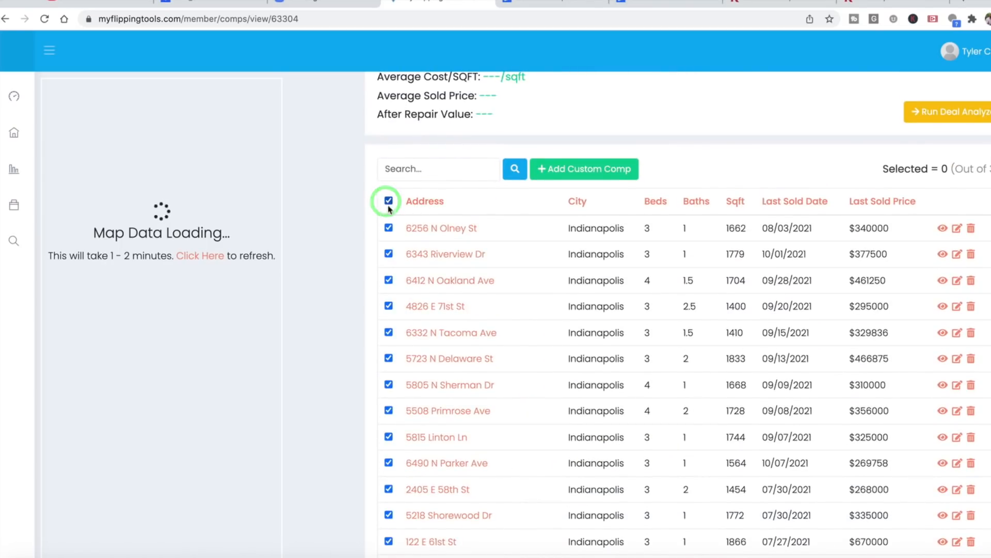
scroll(421, 293, "down", 9)
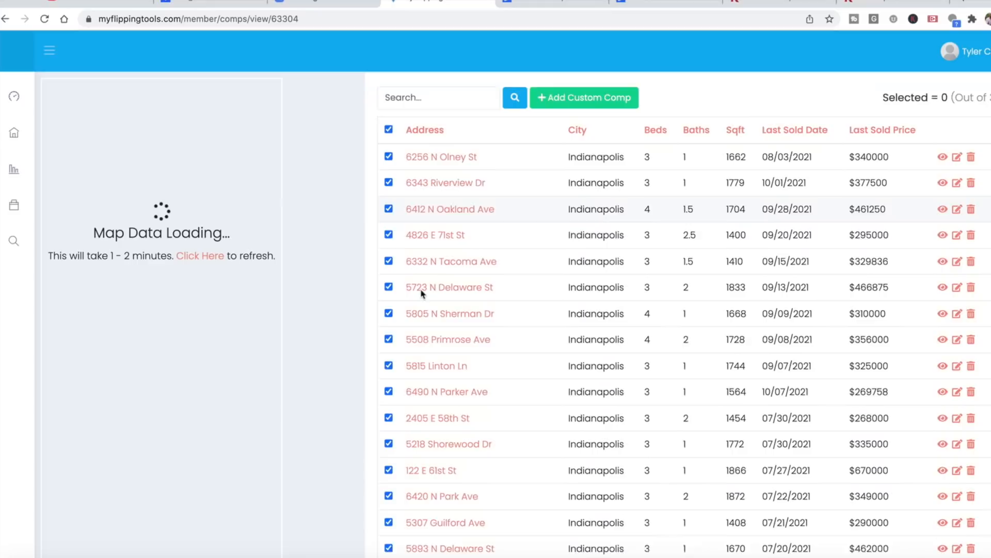
scroll(421, 293, "down", 4)
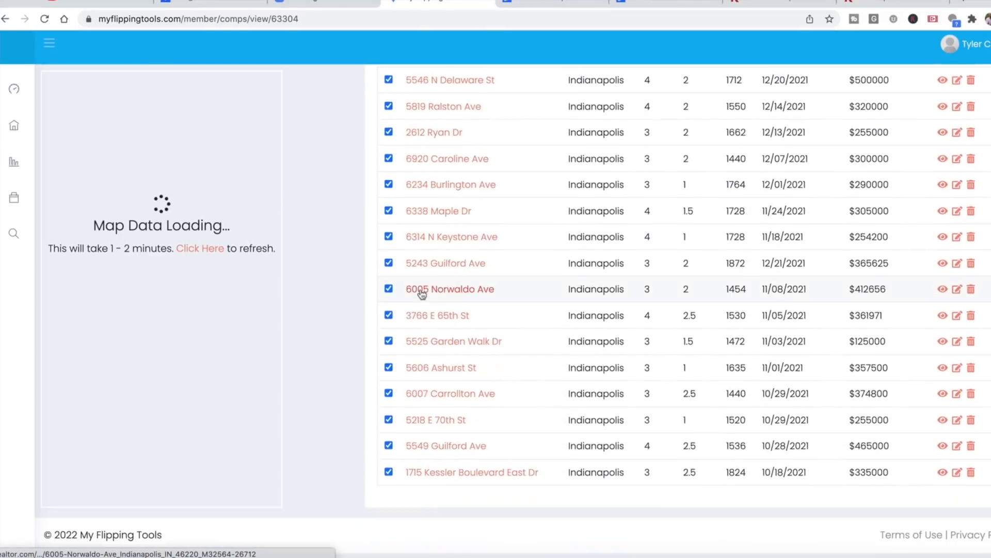
scroll(421, 293, "up", 10)
scroll(422, 294, "up", 4)
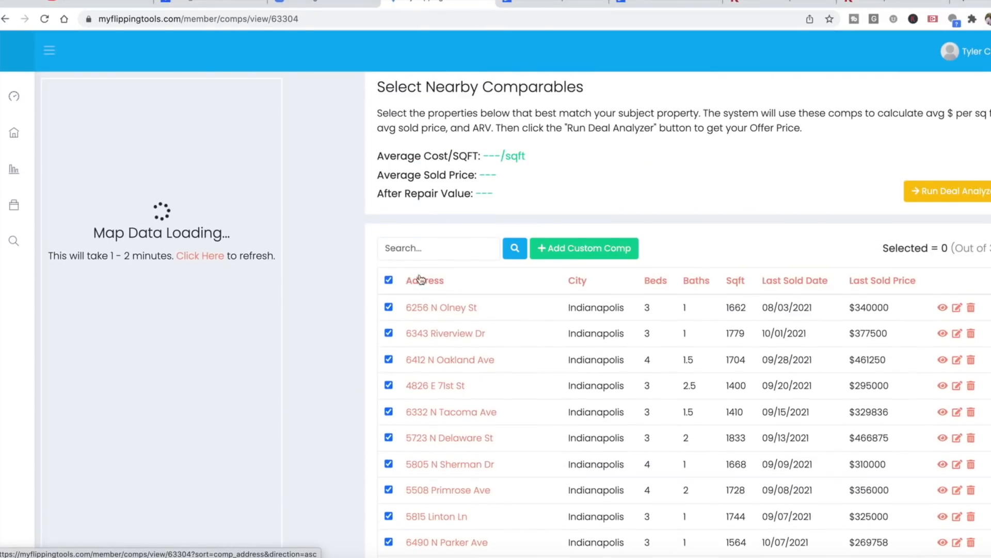
- Deselect the comparables on N Oakland Ave, E 71st St, N Sherman Dr and Linton Ln, plus the four-bedroom one on Primrose Ave
scroll(420, 282, "down", 2)
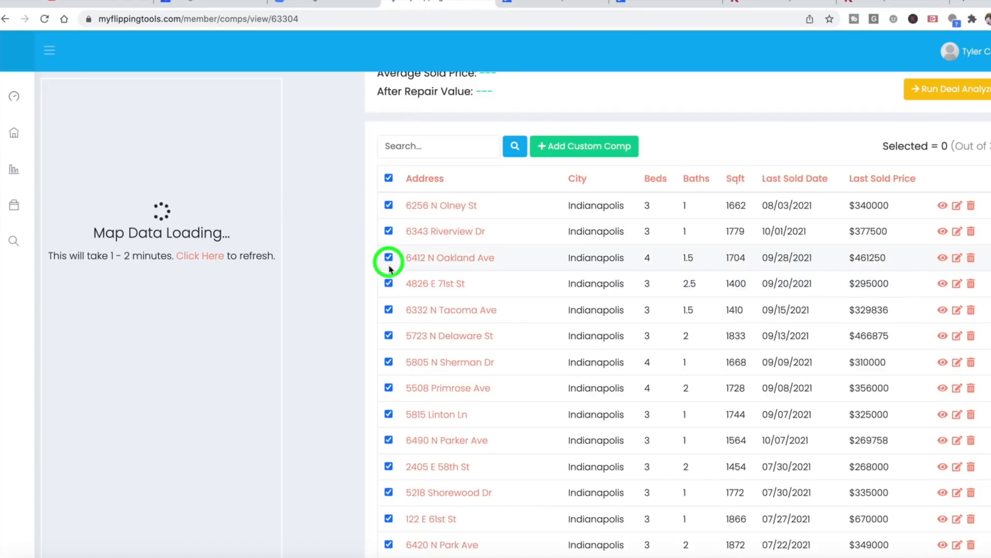
left_click(389, 257)
left_click(389, 283)
left_click(389, 361)
left_click(388, 388)
left_click(388, 414)
- Deselect the Guilford Ave comparable sold for $290000, the N Delaware St one sold for $462000, and the one on Evanston Ave
scroll(396, 472, "down", 1)
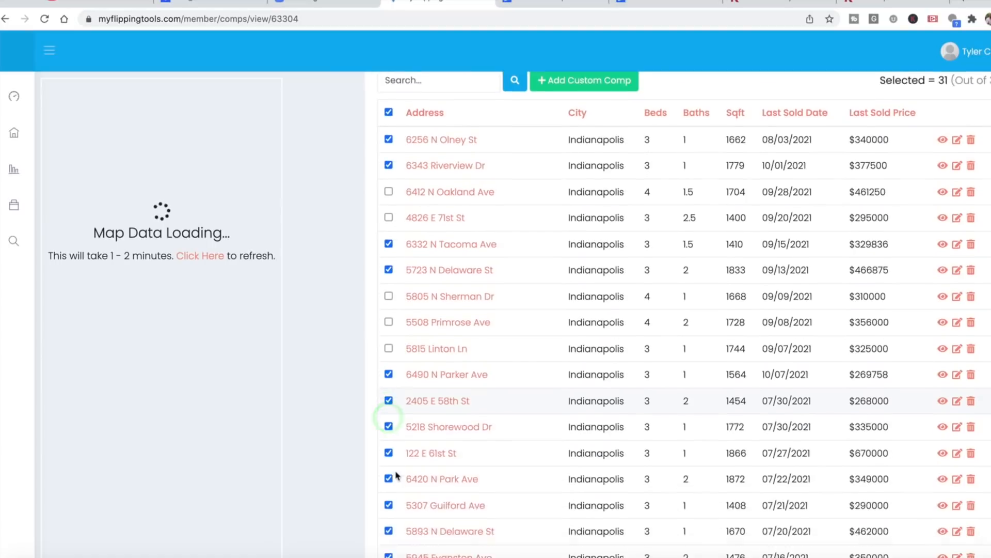
scroll(396, 474, "down", 1)
left_click(389, 427)
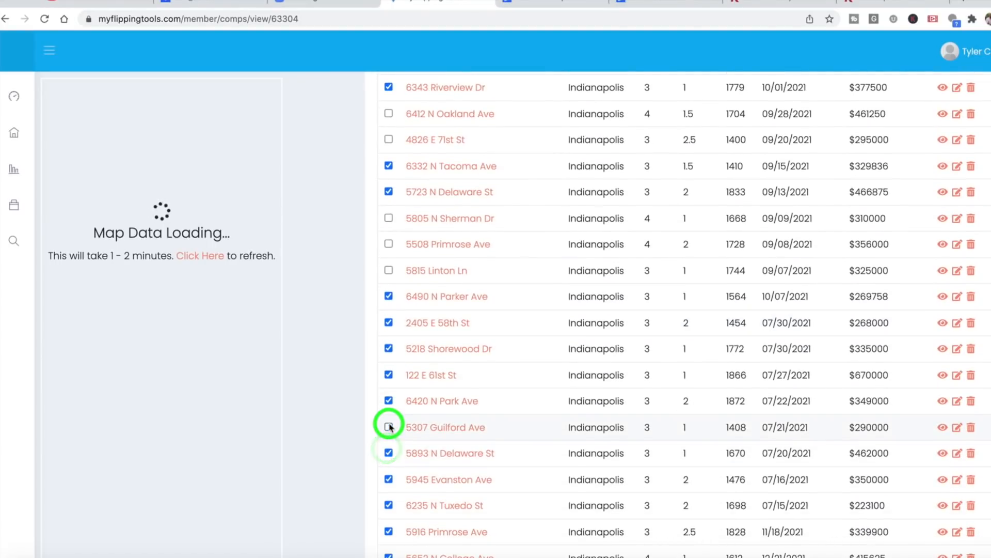
left_click(389, 453)
left_click(389, 478)
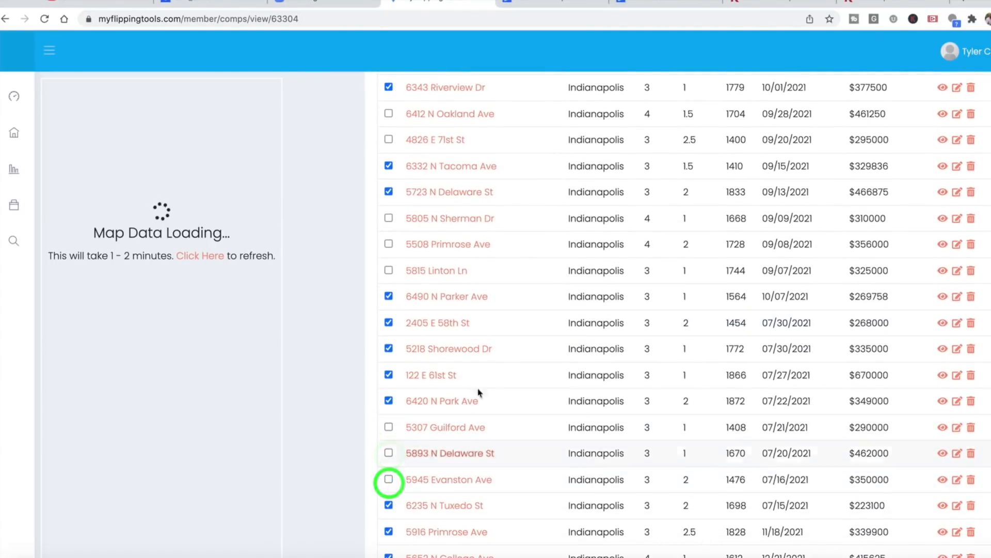
- Deselect the comparables on Garden Walk Dr, E 65th St, Ashurst St and Carrollton Ave
scroll(479, 392, "up", 6)
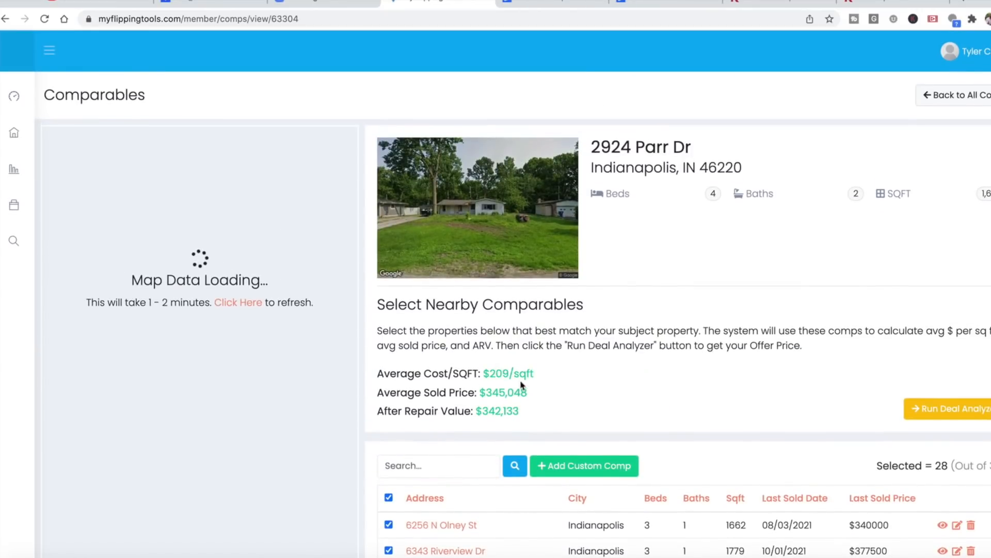
scroll(422, 458, "down", 3)
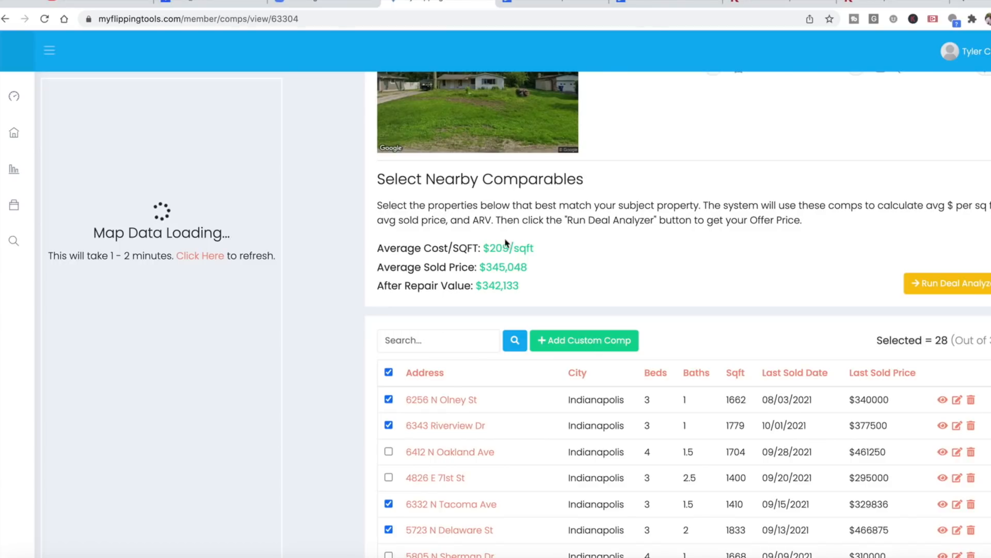
scroll(465, 420, "down", 10)
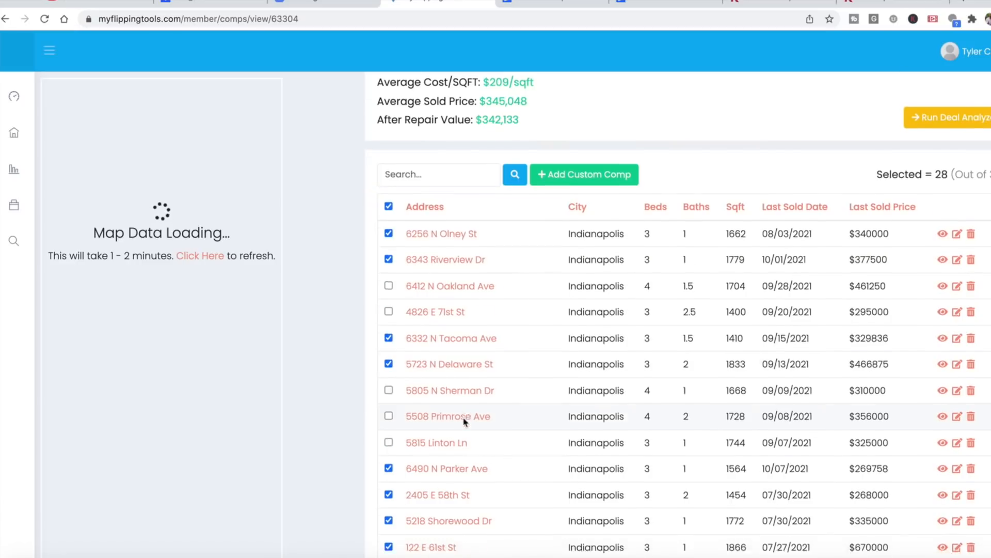
scroll(465, 423, "down", 7)
left_click(389, 349)
left_click(389, 322)
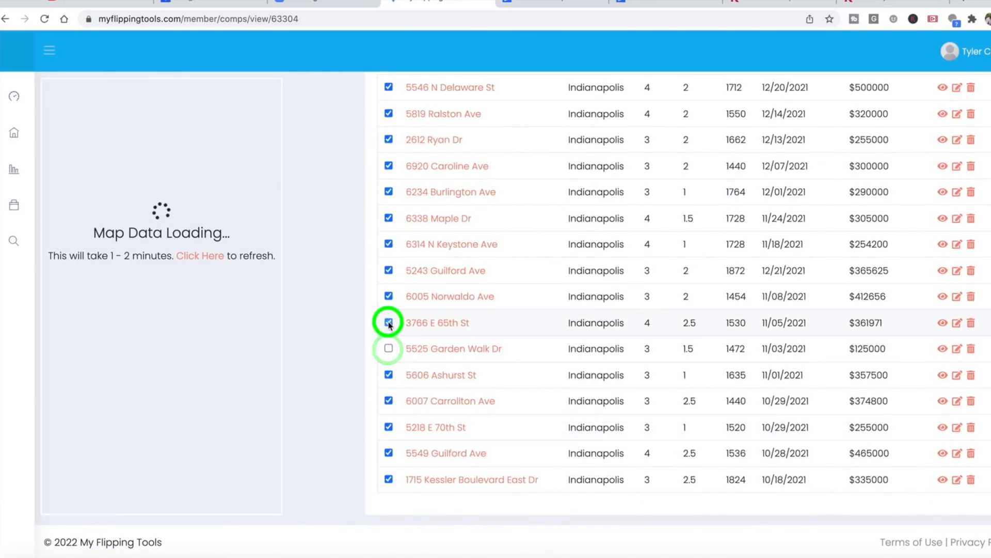
left_click(389, 375)
left_click(389, 401)
- Deselect the comparables on N Keystone Ave, Maple Dr, Burlington Ave and Caroline Ave
left_click(389, 245)
left_click(388, 218)
left_click(389, 191)
left_click(389, 166)
- Review the average cost per square foot, average sold price and after repair value calculated from the selected comparables
scroll(388, 166, "up", 10)
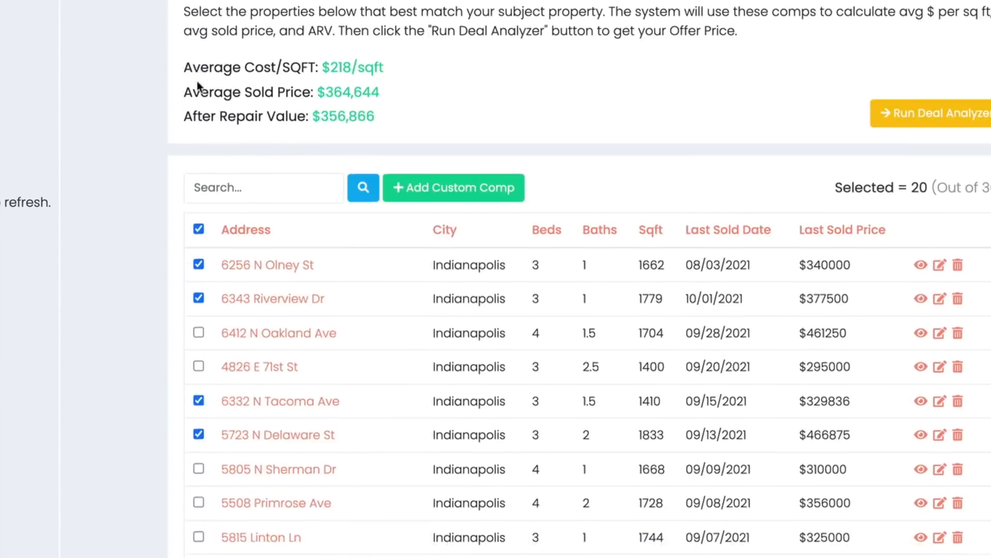
left_click_drag(376, 172, 204, 182)
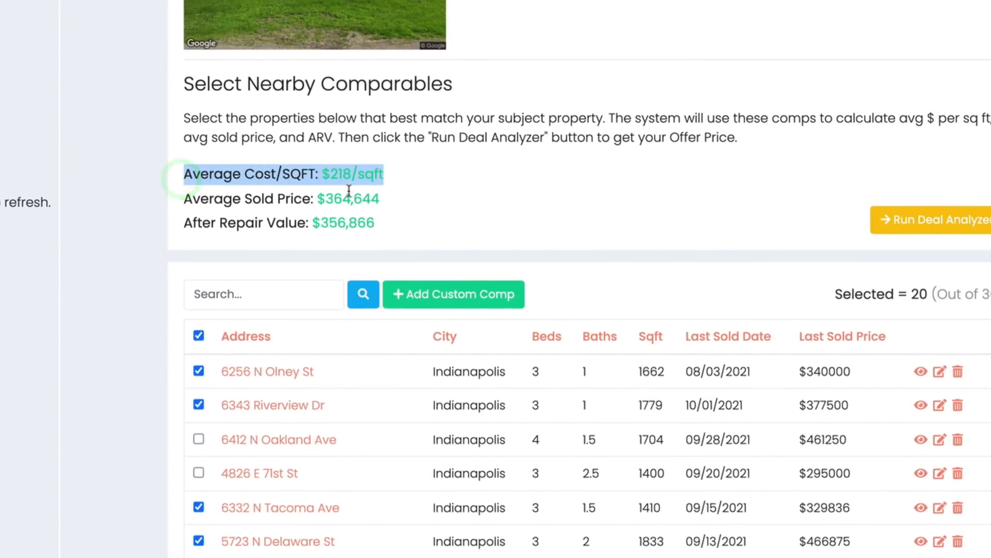
left_click(424, 175)
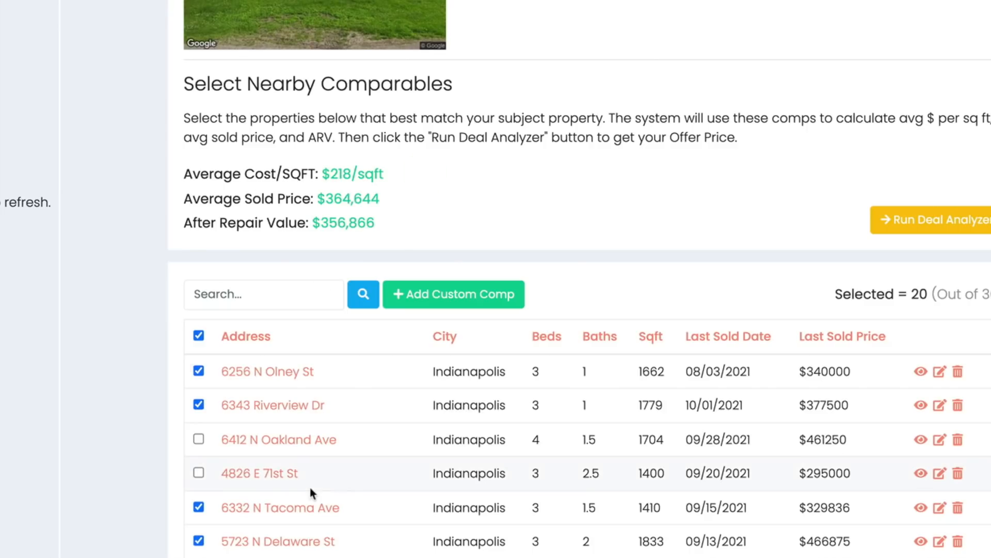
scroll(309, 491, "down", 13)
scroll(300, 325, "up", 15)
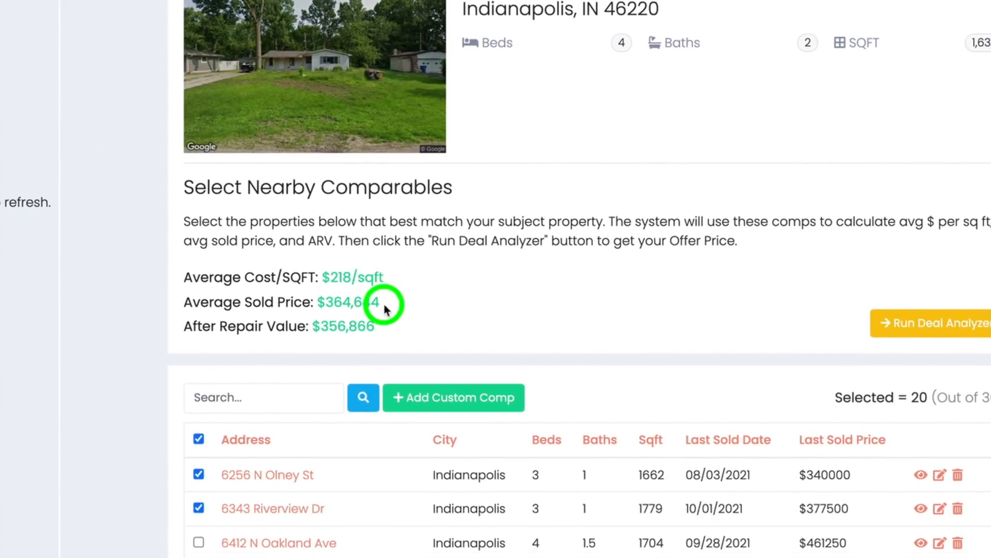
left_click_drag(385, 308, 320, 307)
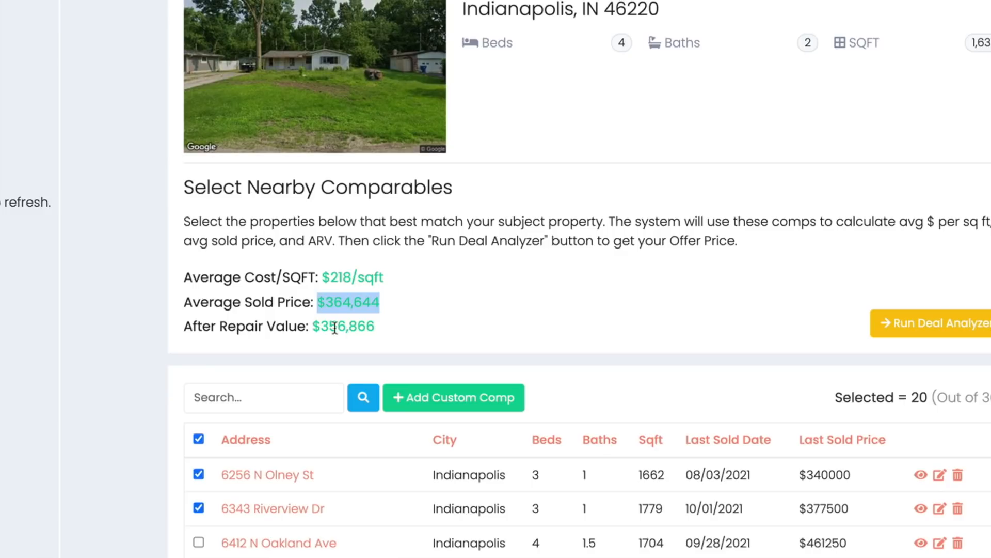
left_click_drag(384, 330, 310, 328)
scroll(455, 150, "down", 3)
left_click(454, 150)
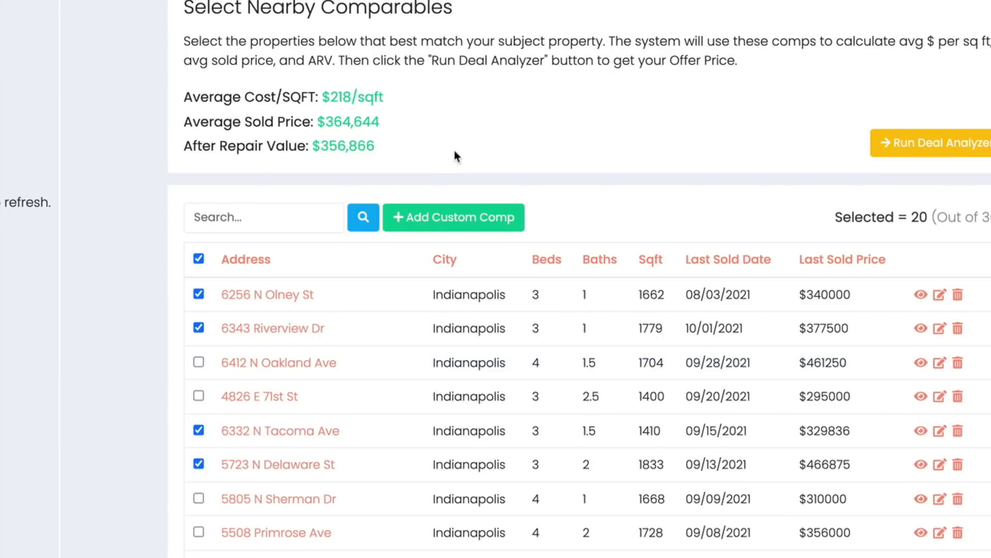
left_click_drag(322, 98, 400, 93)
scroll(402, 93, "up", 2)
scroll(401, 94, "up", 3)
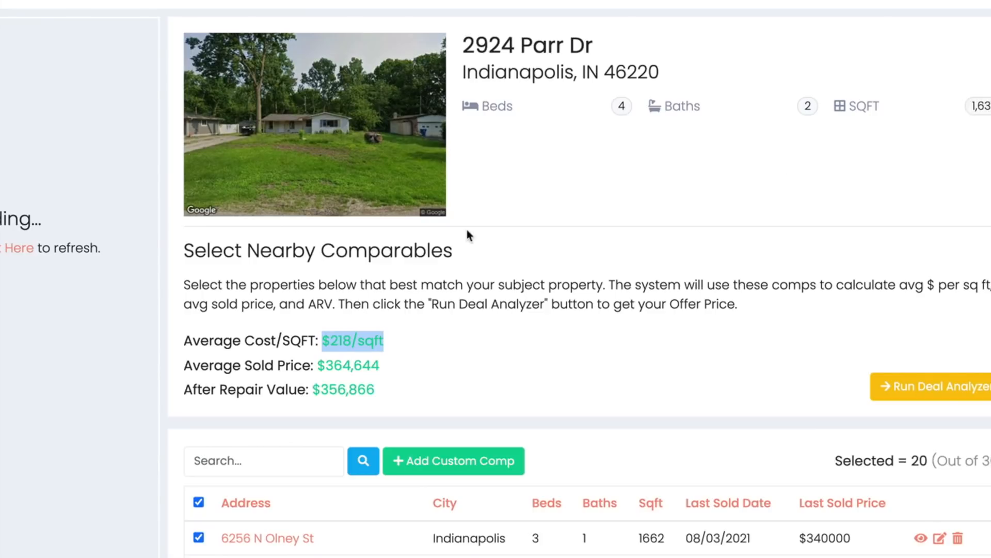
scroll(466, 230, "down", 2)
left_click_drag(374, 275, 306, 279)
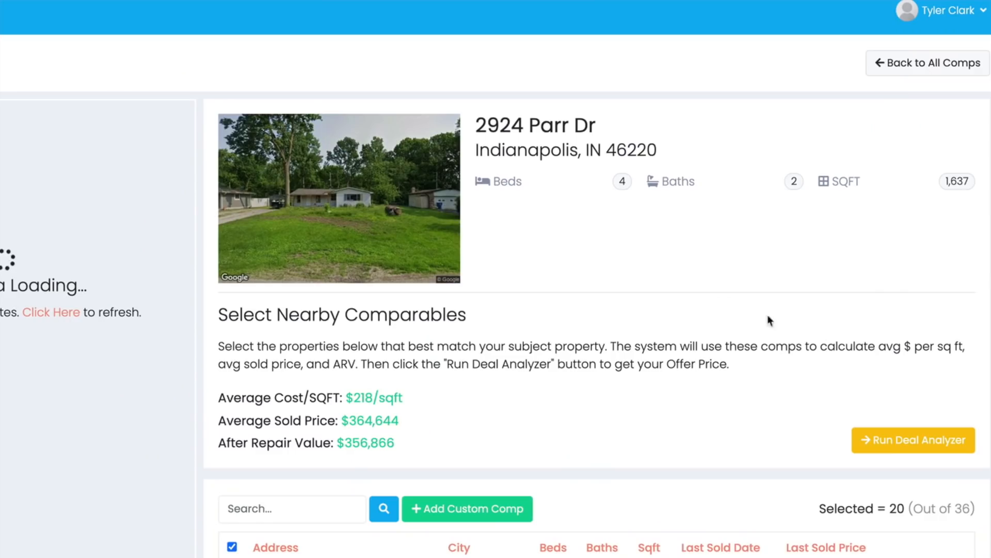
- Run the Deal Analyzer with Fix and Flip as the type of deal and Average Rehab as the rehab needed
left_click(888, 443)
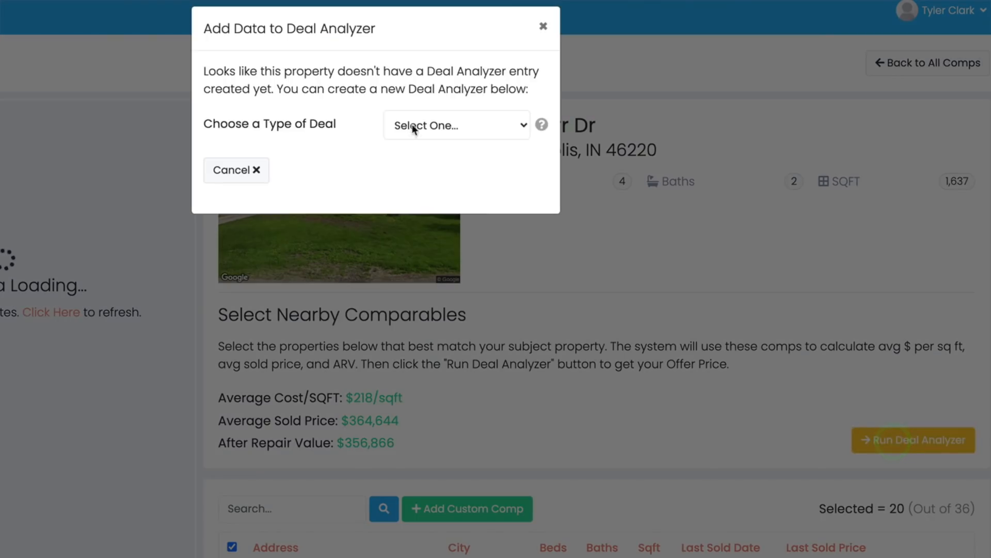
left_click(407, 126)
left_click(406, 138)
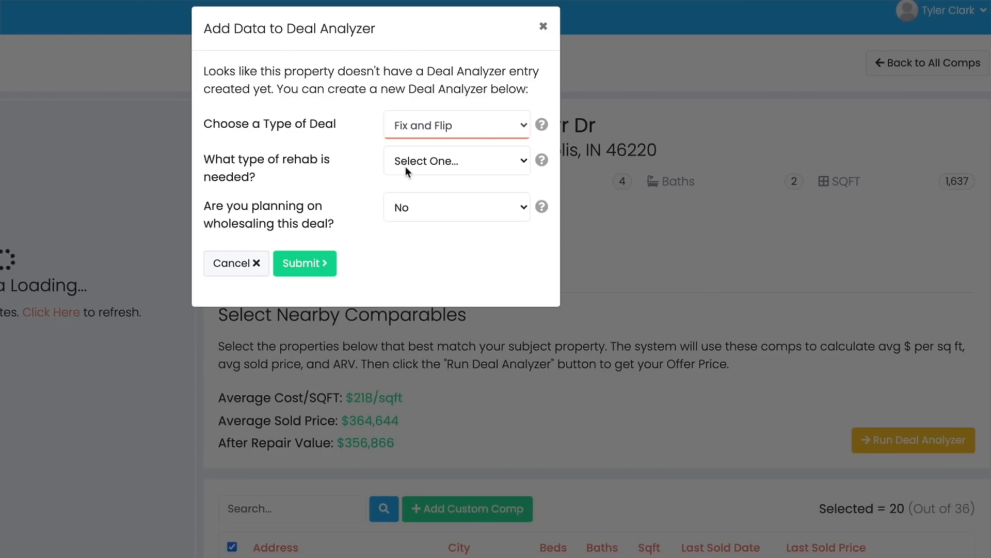
left_click(405, 166)
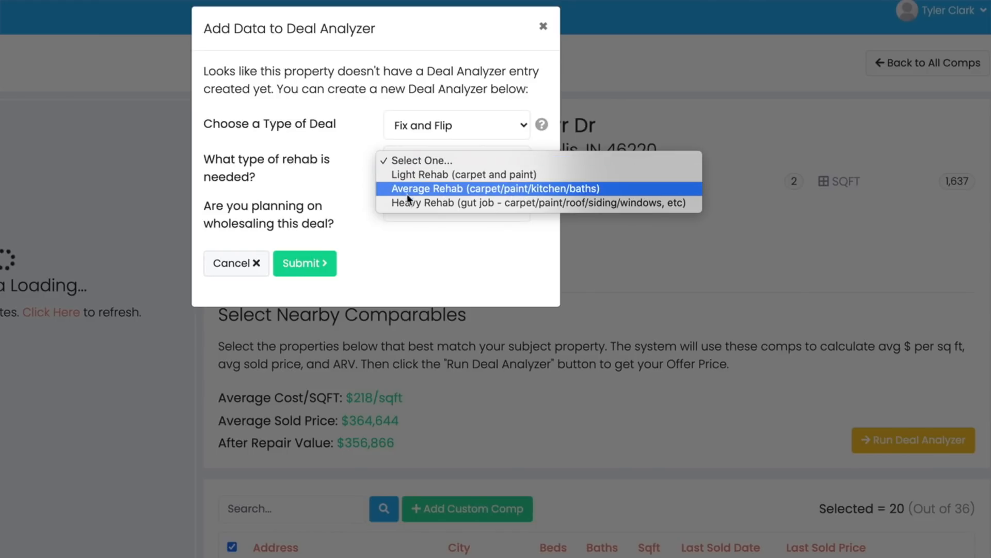
left_click(418, 189)
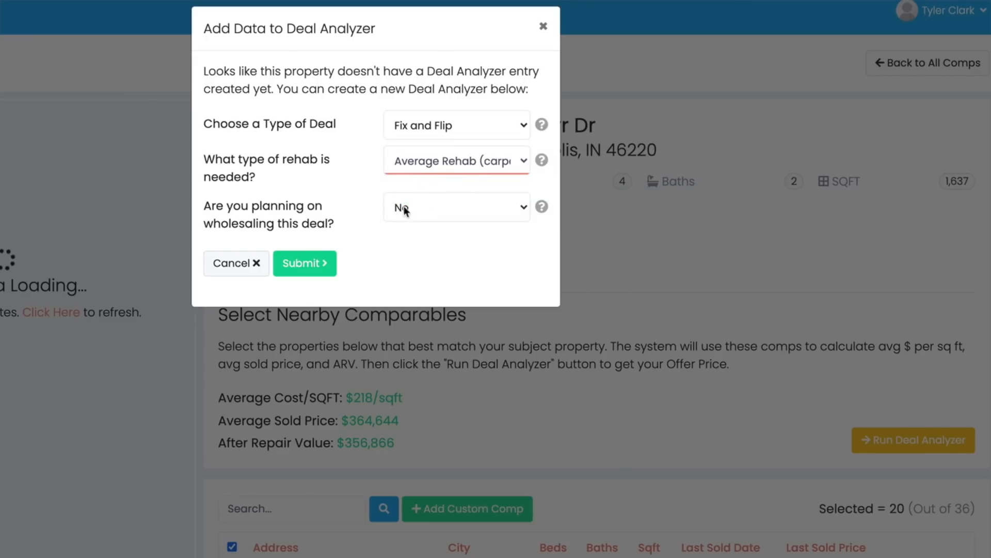
- Answer Yes to wholesaling the deal, enter a wholesale fee of 15000 and submit the data
left_click(405, 207)
left_click(408, 194)
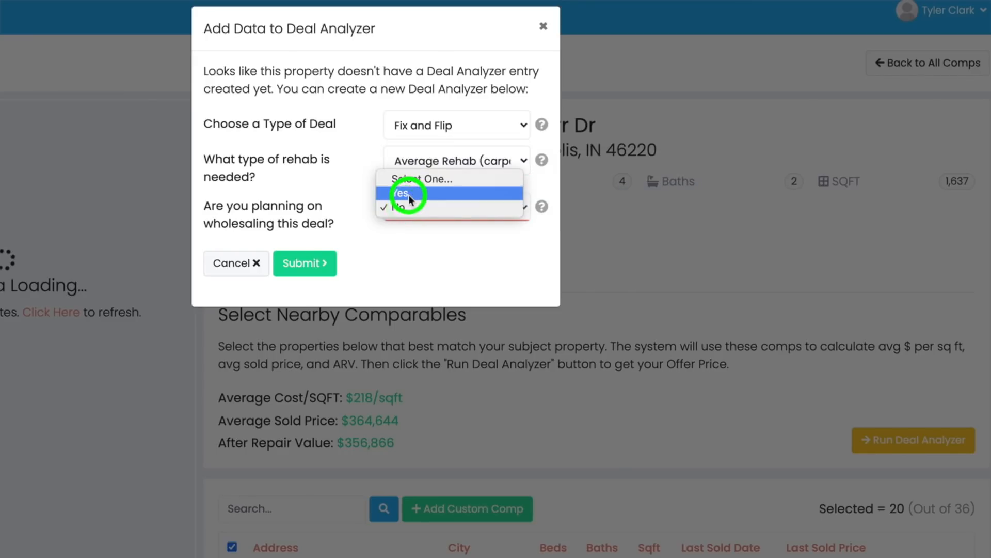
left_click(361, 255)
key("BackSpace")
type("15000")
left_click(304, 311)
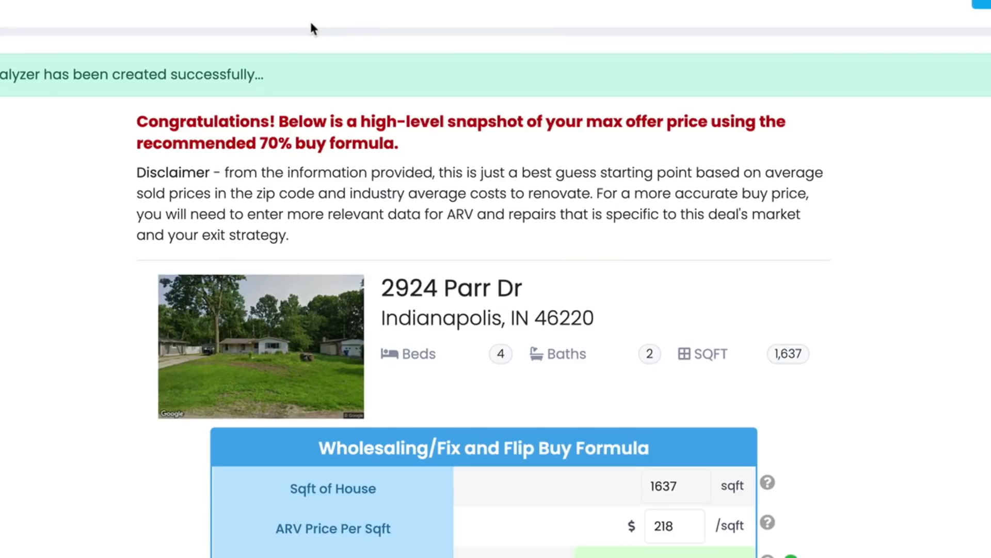
- Examine the buy formula's house square footage, ARV price per square foot, ARV sale price and rehab cost
scroll(226, 205, "down", 7)
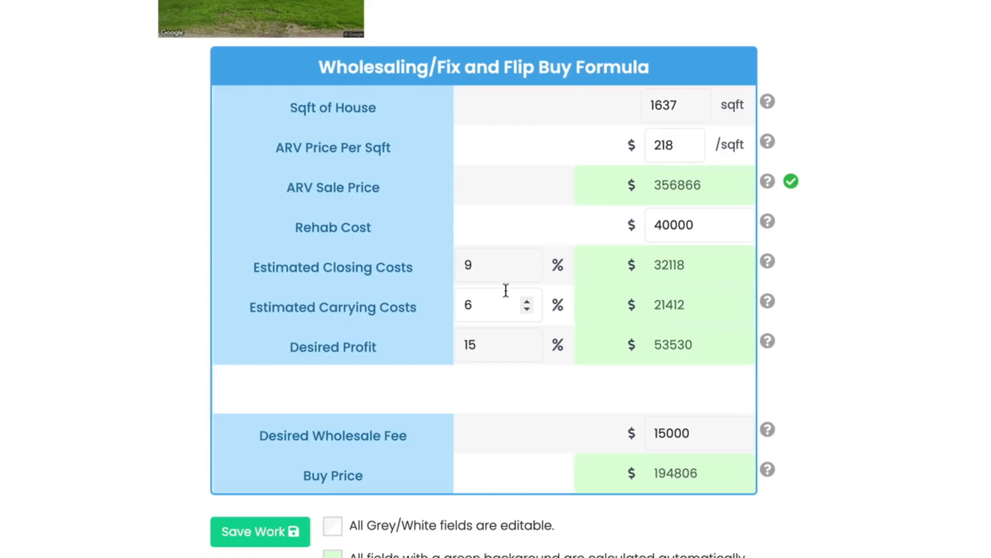
scroll(506, 290, "up", 1)
left_click(677, 181)
left_click_drag(677, 181, 621, 179)
left_click_drag(671, 222, 625, 226)
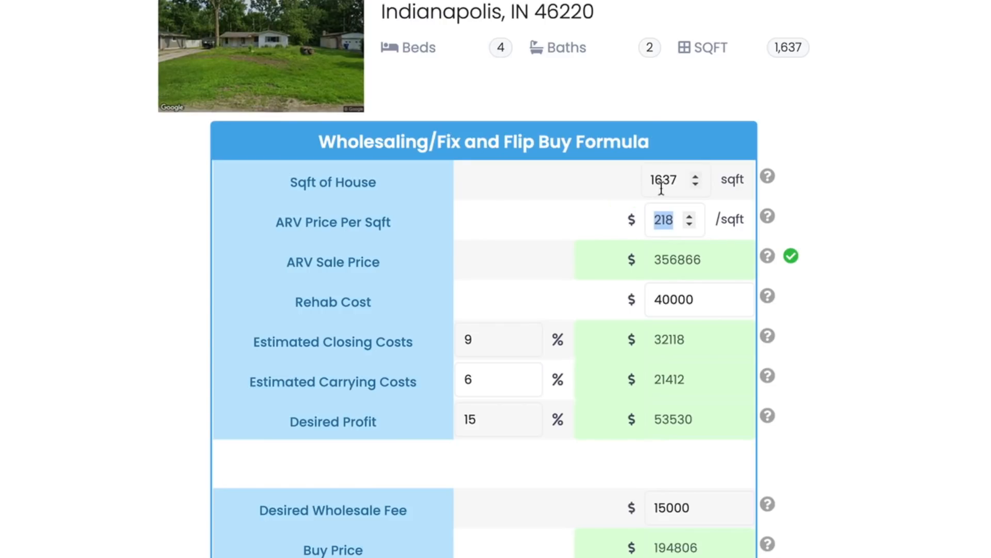
left_click_drag(702, 261, 633, 263)
scroll(525, 253, "down", 1)
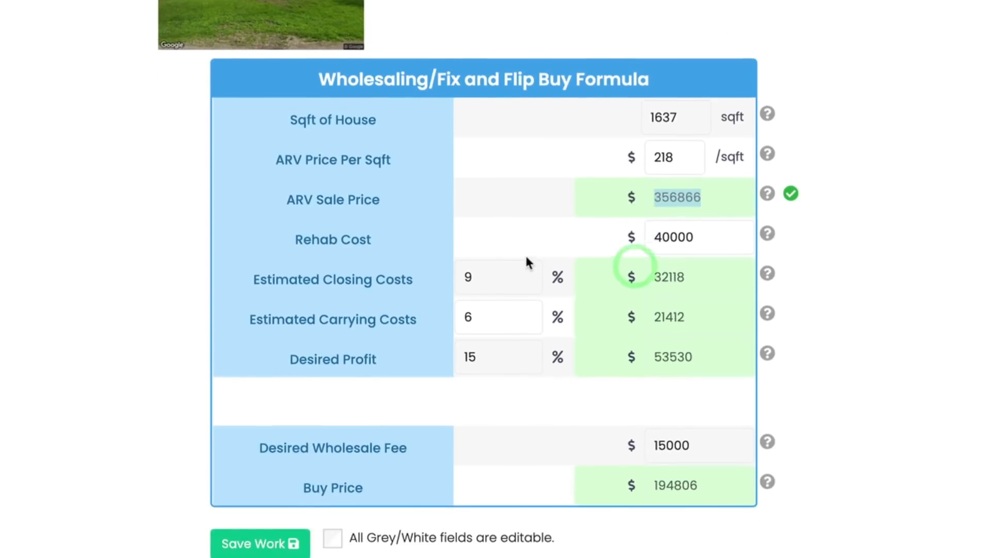
left_click_drag(692, 223, 629, 227)
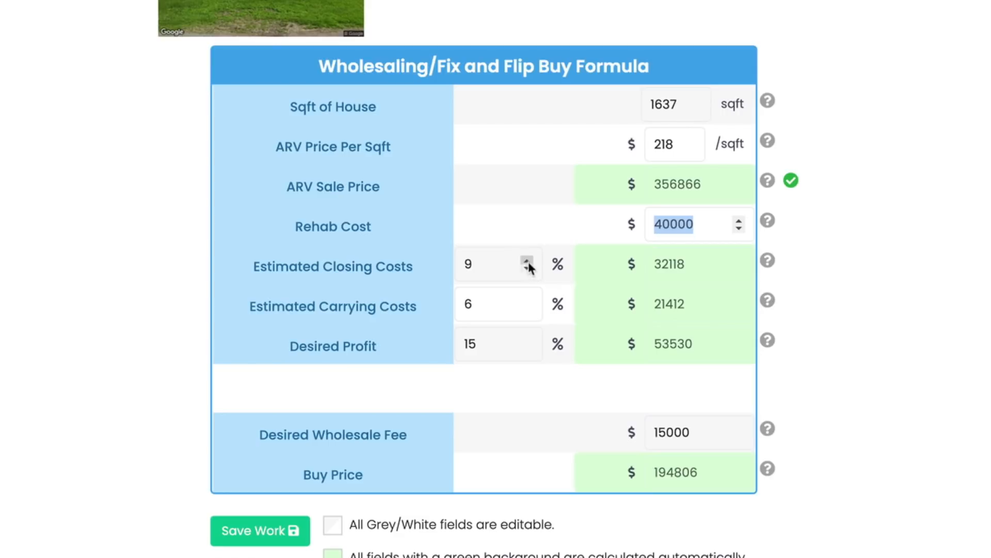
- Raise the desired profit to 20 percent and check the desired wholesale fee and buy price
left_click(527, 341)
left_click(527, 340)
left_click(527, 341)
left_click(527, 340)
left_click(527, 341)
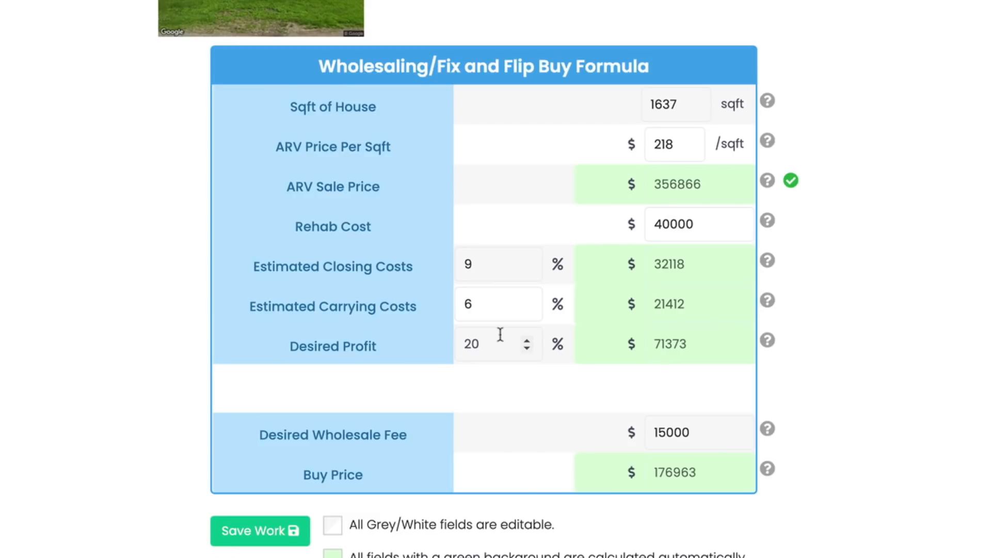
left_click_drag(692, 434, 602, 434)
left_click(665, 472)
double_click(635, 473)
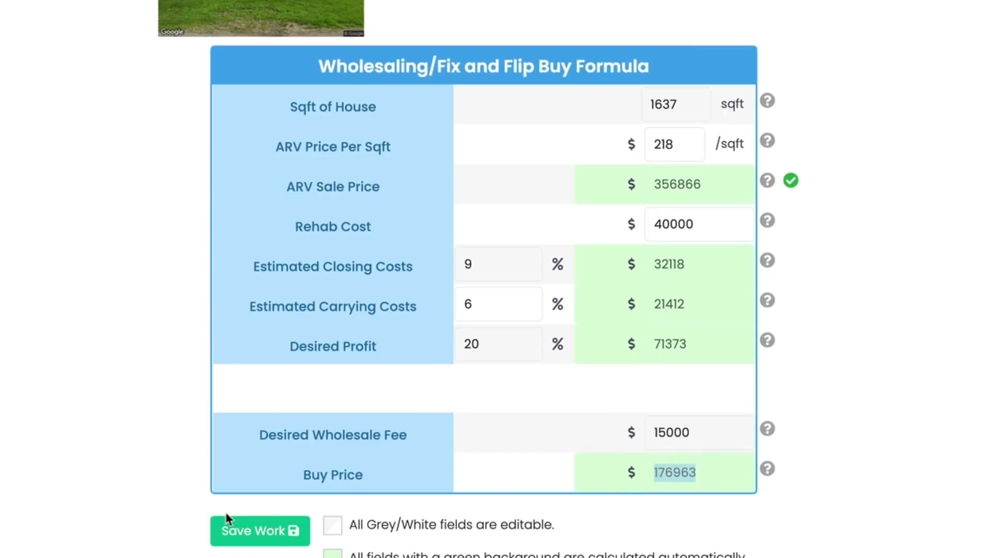
- Save the deal analysis and reopen the Indianapolis deal from the list of saved deals
left_click(239, 528)
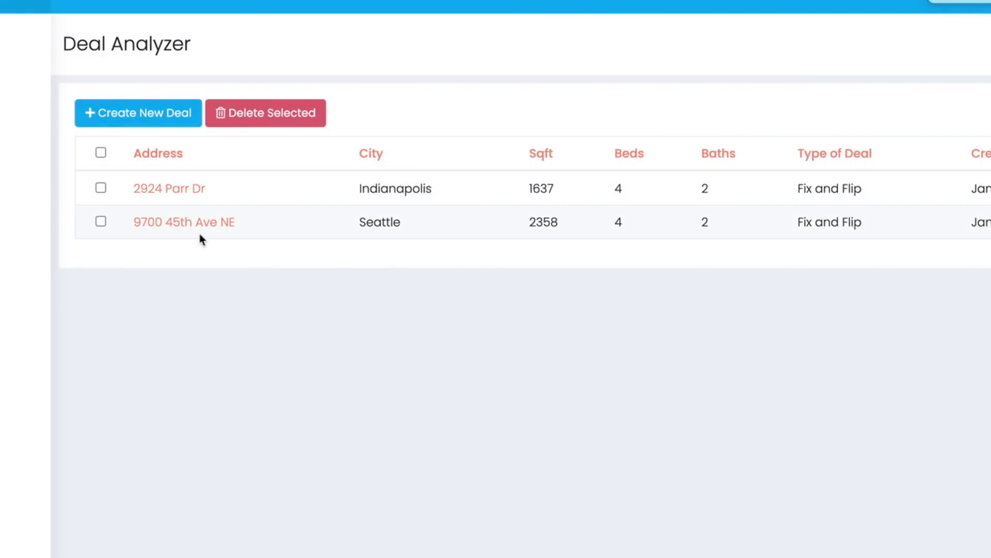
left_click(171, 189)
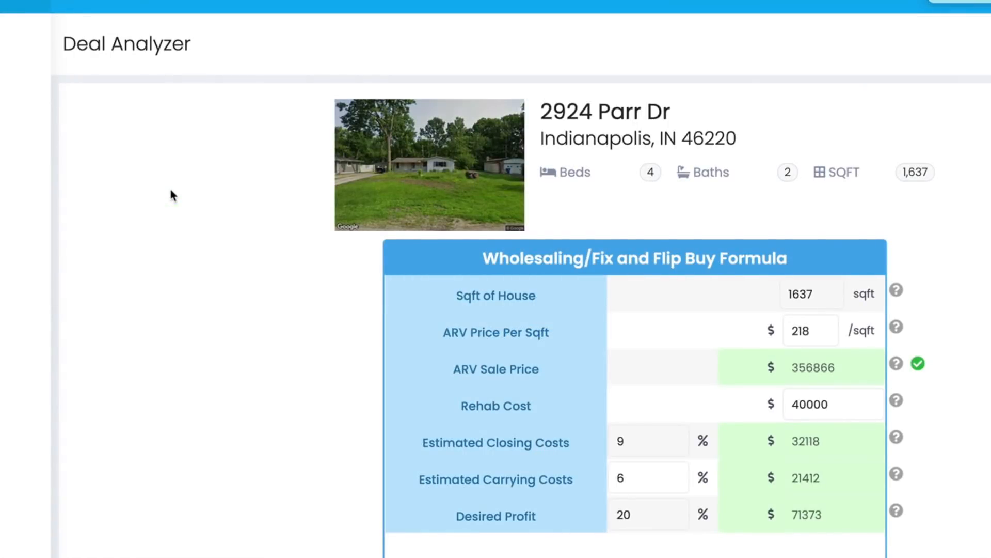